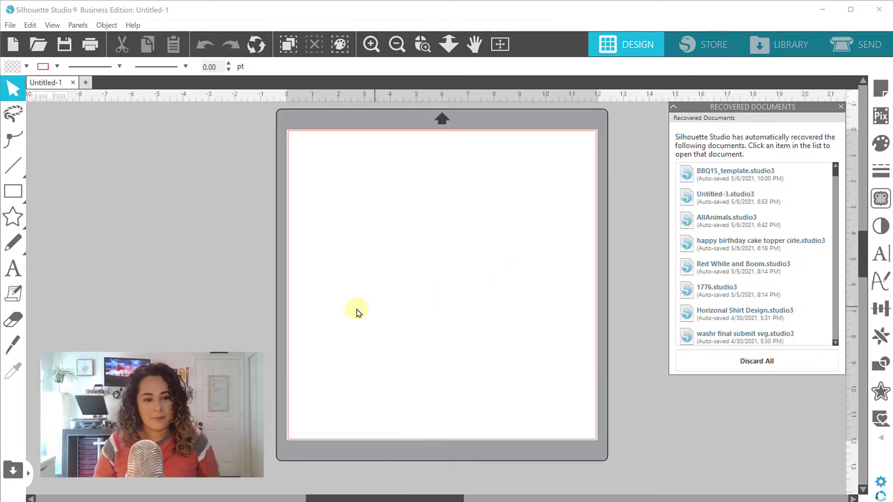
# Add a text line on the mat reading "The", the family's surname and "Family", and position it near the top of the page
pyautogui.click(13, 268)
pyautogui.click(372, 216)
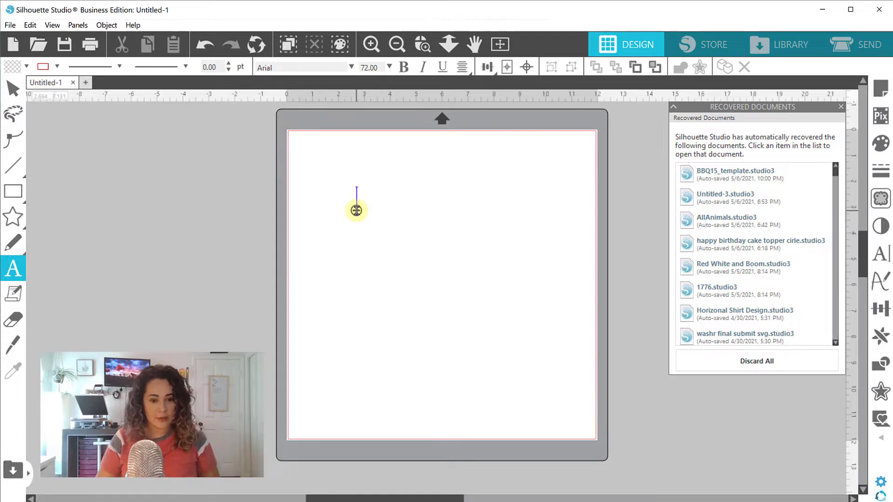
pyautogui.write('The c')
pyautogui.press('BackSpace')
pyautogui.write('Pot')
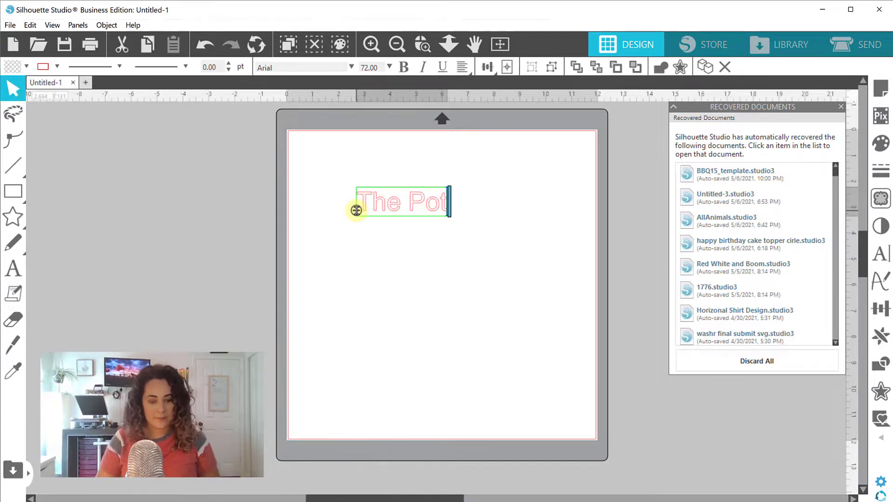
pyautogui.write('ts Fami.ly')
pyautogui.press('BackSpace')
pyautogui.press('BackSpace')
pyautogui.press('BackSpace')
pyautogui.press('BackSpace')
pyautogui.write('ily')
pyautogui.click(442, 259)
pyautogui.moveTo(442, 215); pyautogui.dragTo(427, 199)
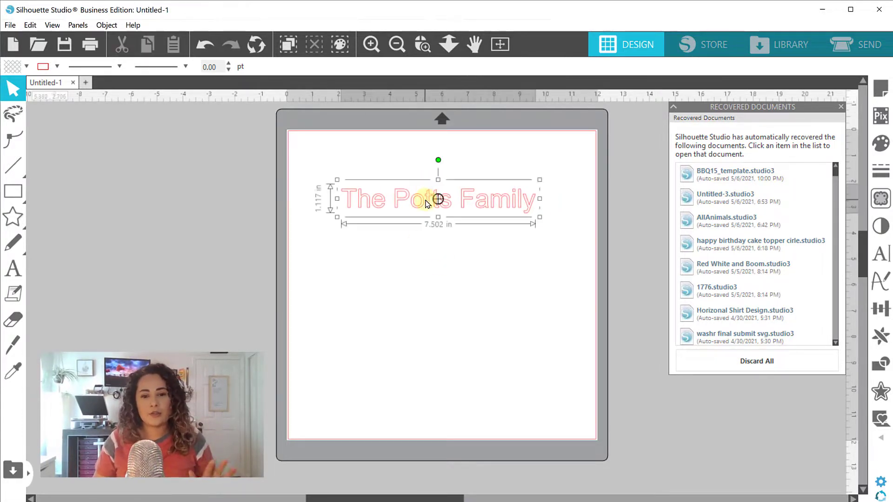
# Change the font of the family name text to Childish
pyautogui.click(881, 257)
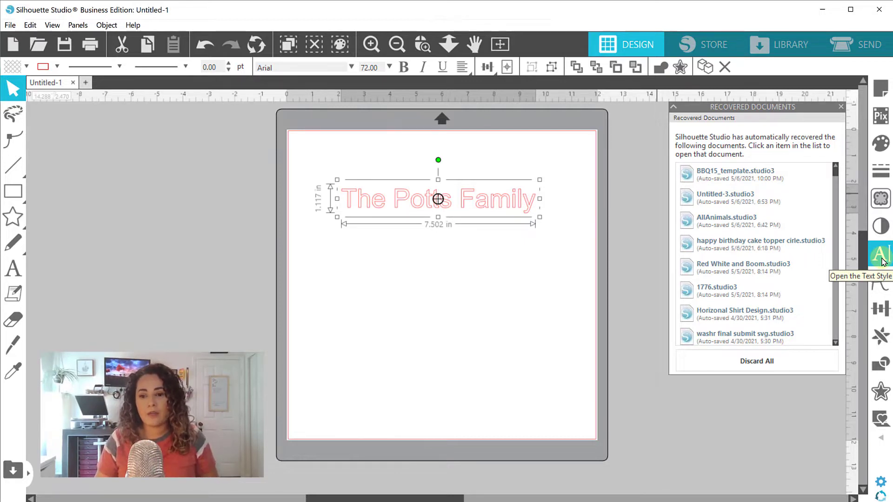
pyautogui.click(883, 259)
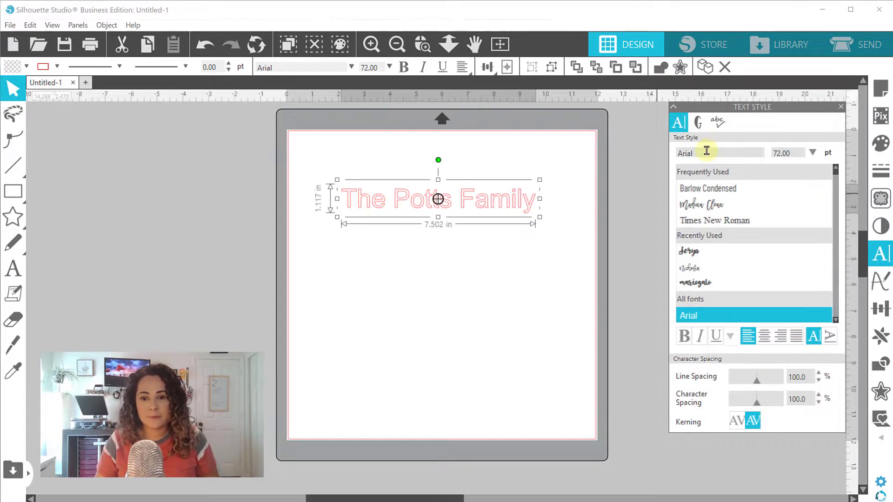
pyautogui.write('childish')
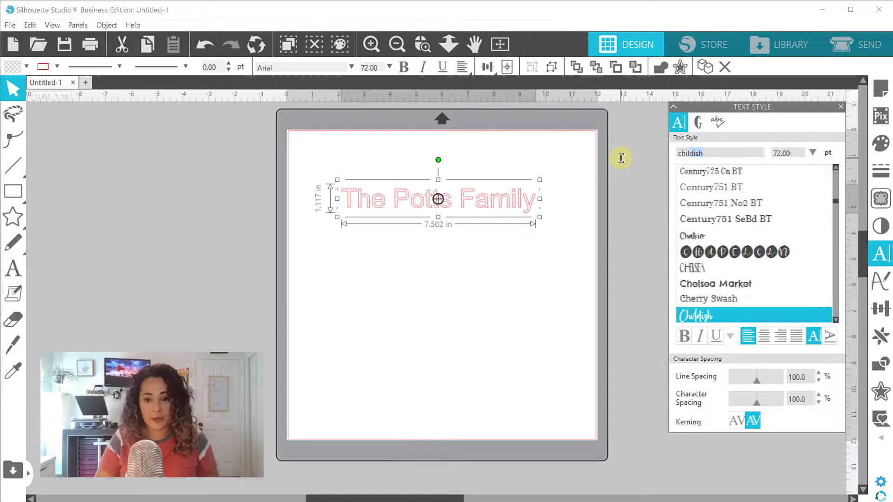
pyautogui.click(481, 370)
# Fill the family name text with black
pyautogui.click(391, 209)
pyautogui.click(27, 66)
pyautogui.click(21, 156)
pyautogui.click(459, 269)
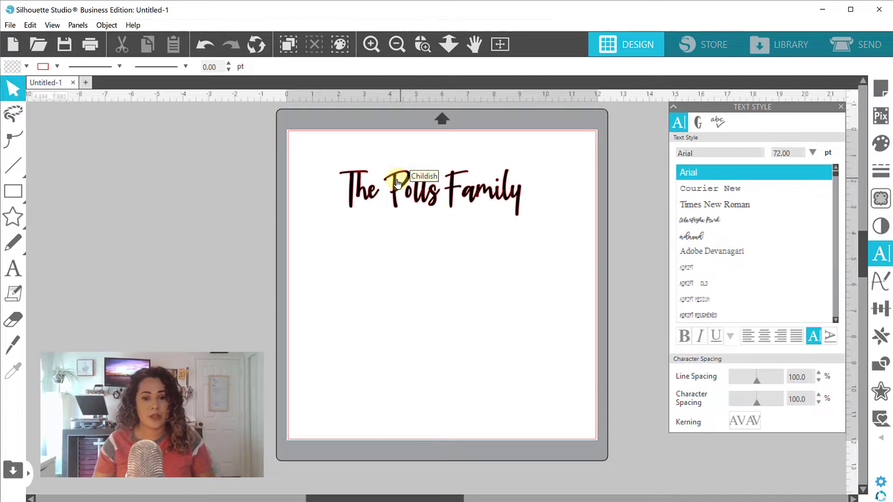
# Weld the family name text and group the resulting letter shapes together
pyautogui.rightClick(396, 187)
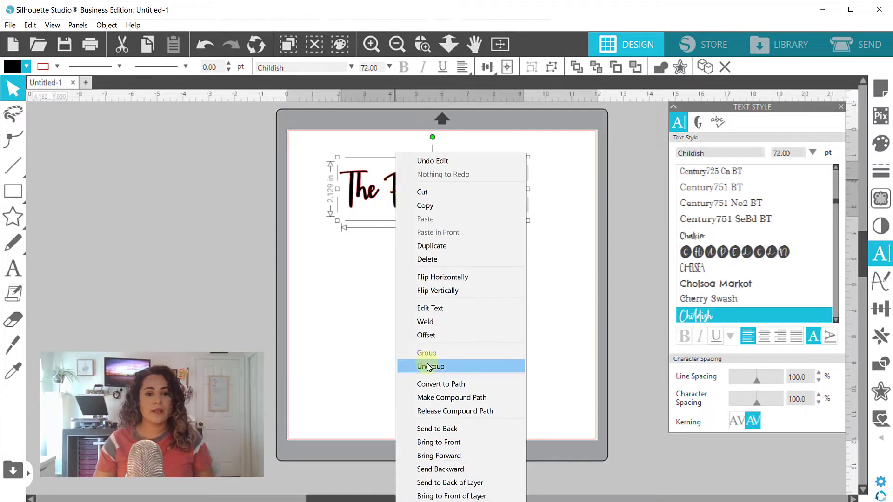
pyautogui.click(425, 322)
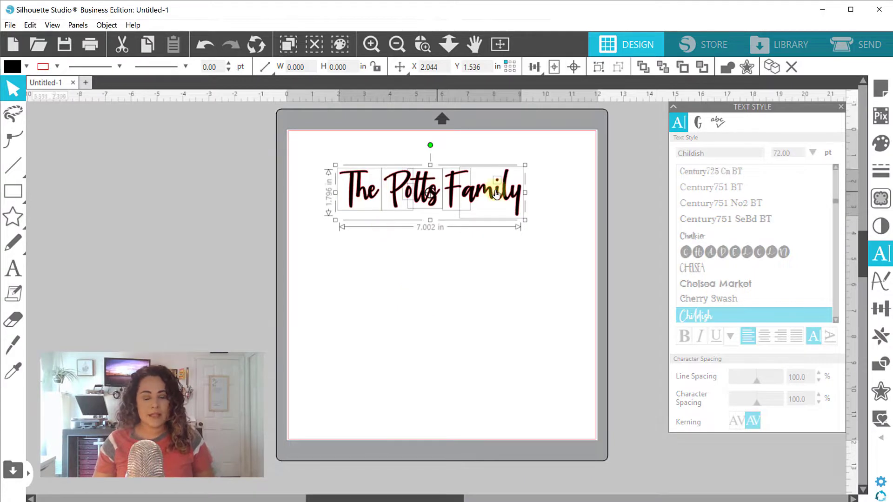
pyautogui.rightClick(450, 193)
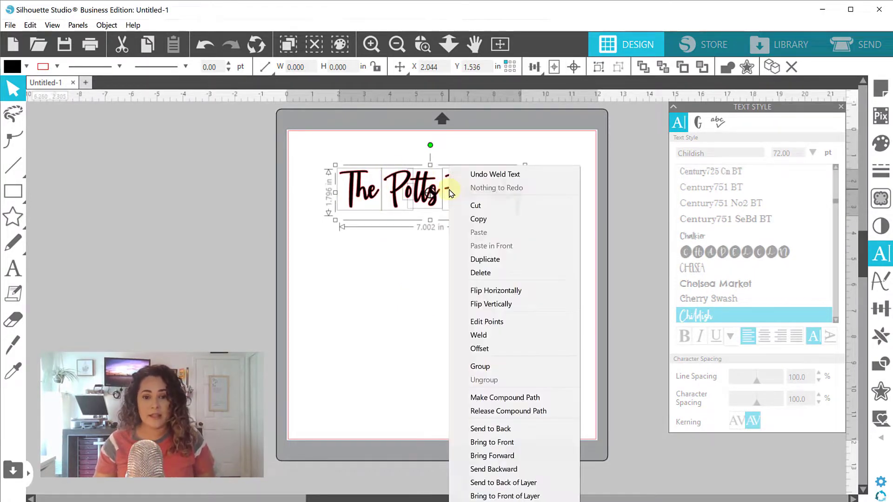
pyautogui.click(480, 367)
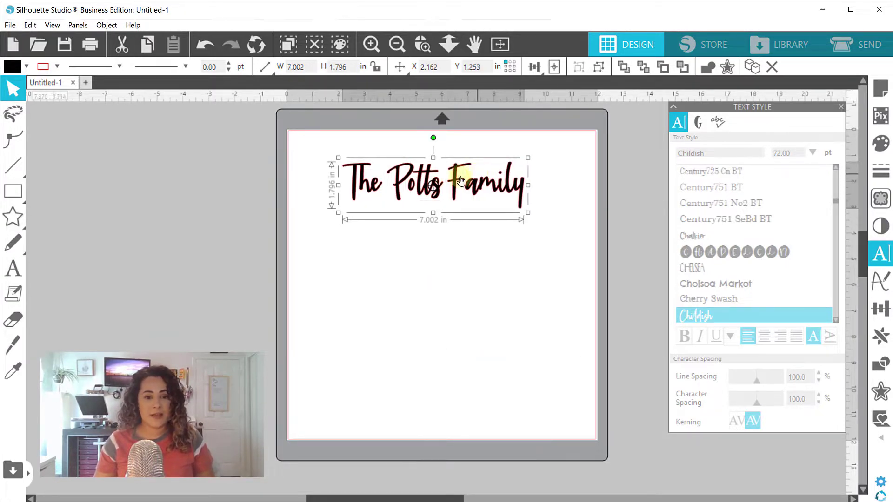
# Add a second text line reading "EST. 2013" below the family name
pyautogui.click(13, 268)
pyautogui.click(408, 268)
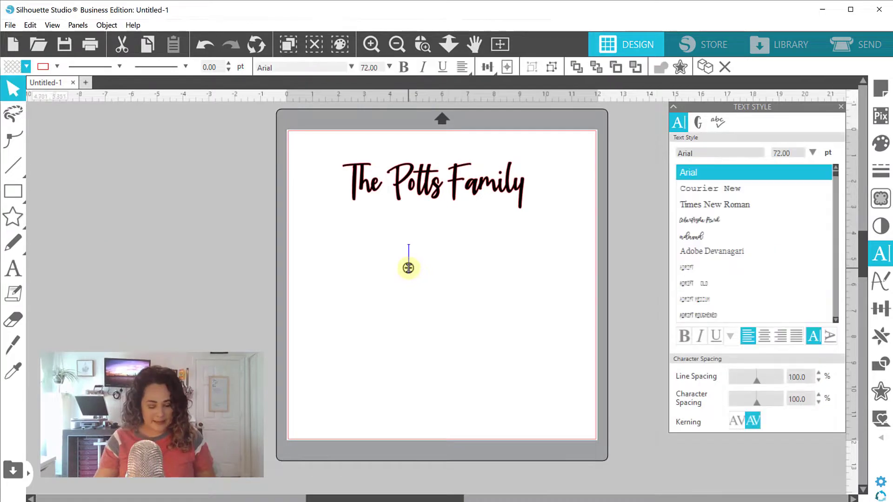
pyautogui.write('EST 2013')
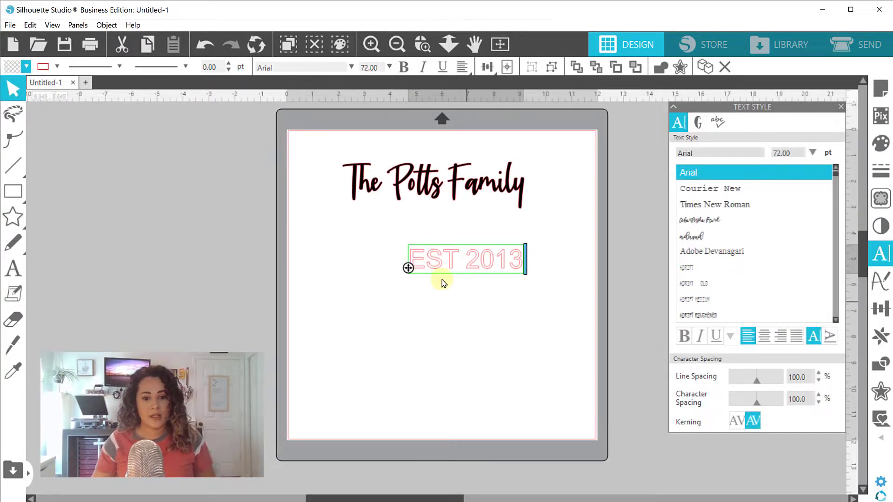
pyautogui.click(459, 263)
pyautogui.write('.')
pyautogui.click(474, 314)
pyautogui.moveTo(478, 263); pyautogui.dragTo(467, 264)
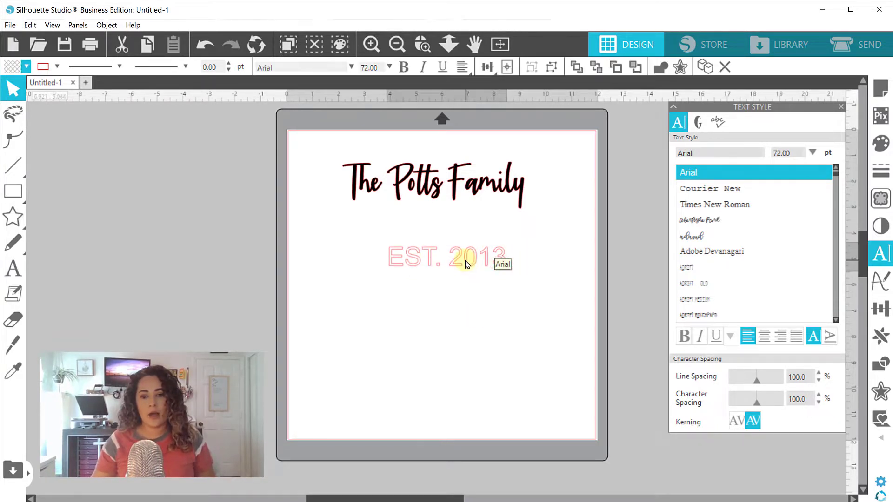
# Change the font of the "EST. 2013" text to Barlow Condensed
pyautogui.click(463, 257)
pyautogui.click(700, 153)
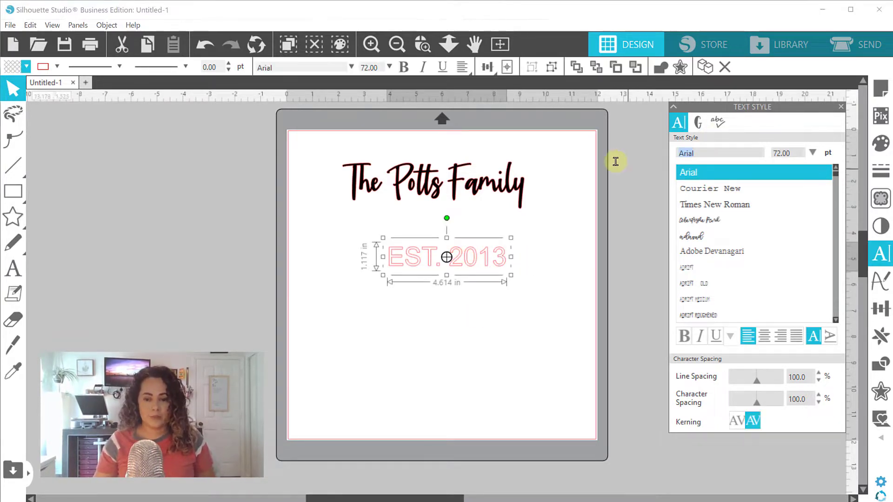
pyautogui.write('barlow Condensed')
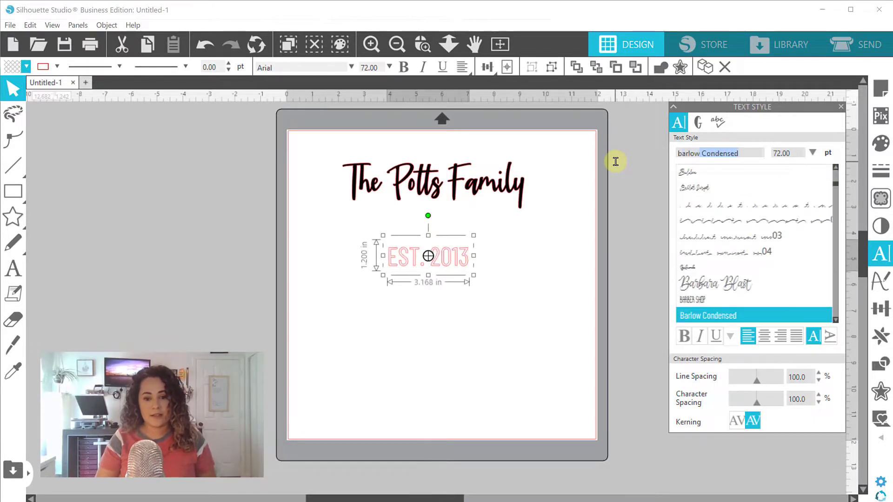
pyautogui.click(565, 298)
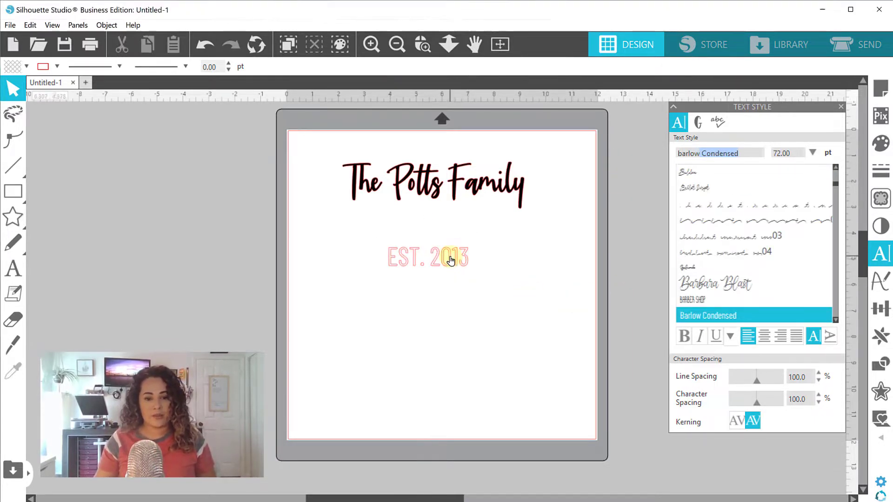
# Move "EST. 2013" up close beneath the family name and fill it with black
pyautogui.moveTo(451, 261); pyautogui.dragTo(463, 228)
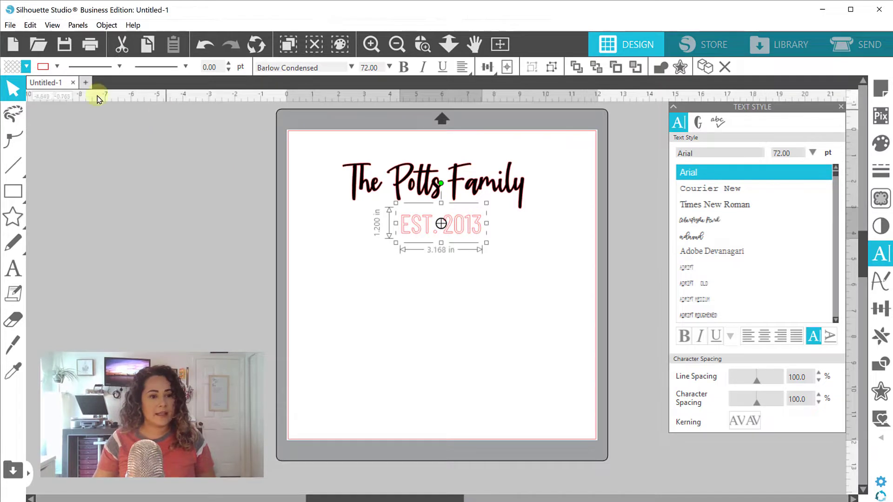
pyautogui.click(27, 67)
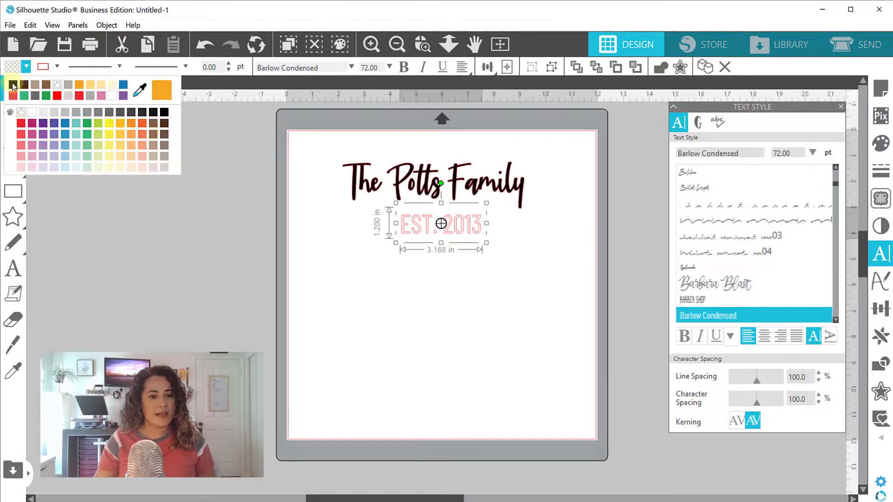
pyautogui.click(13, 84)
# Scale "EST. 2013" down proportionally to about 44 pt and place it beneath the middle of the family name
pyautogui.moveTo(396, 242); pyautogui.dragTo(465, 223)
pyautogui.click(479, 229)
pyautogui.click(533, 286)
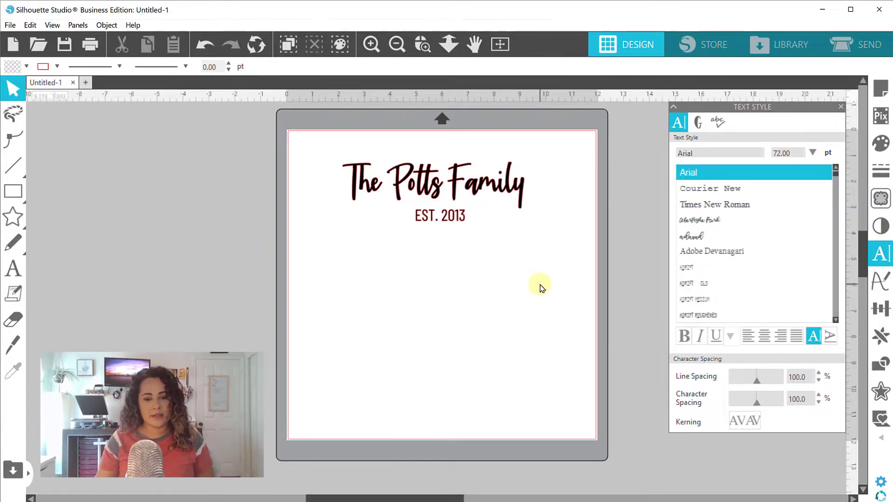
# Align the family name and "EST. 2013" to a common horizontal center
pyautogui.moveTo(539, 289); pyautogui.dragTo(361, 168)
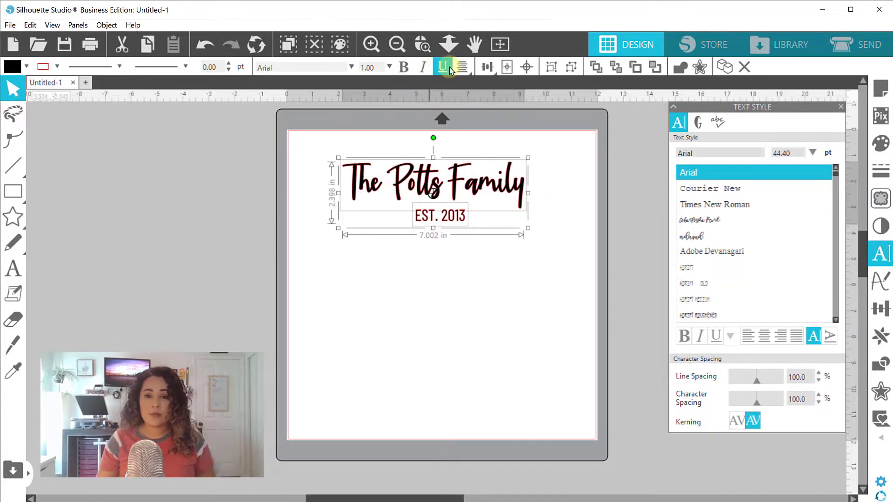
pyautogui.moveTo(486, 70)
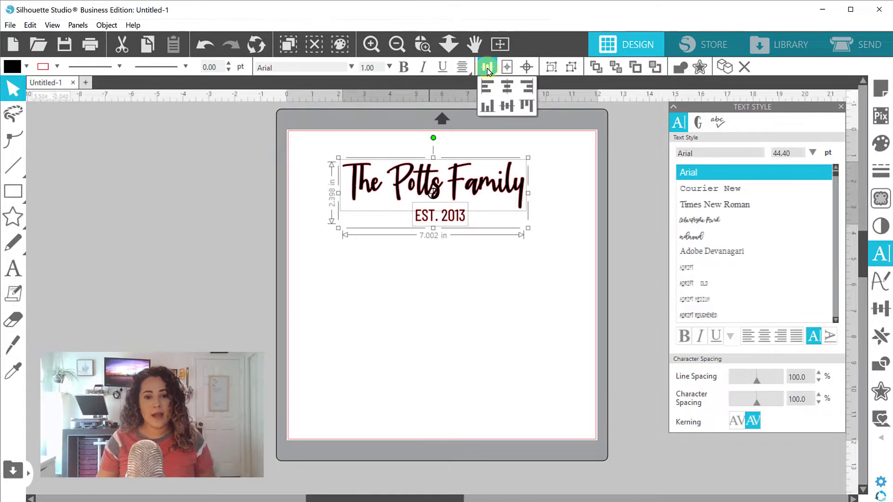
pyautogui.click(503, 86)
pyautogui.click(493, 305)
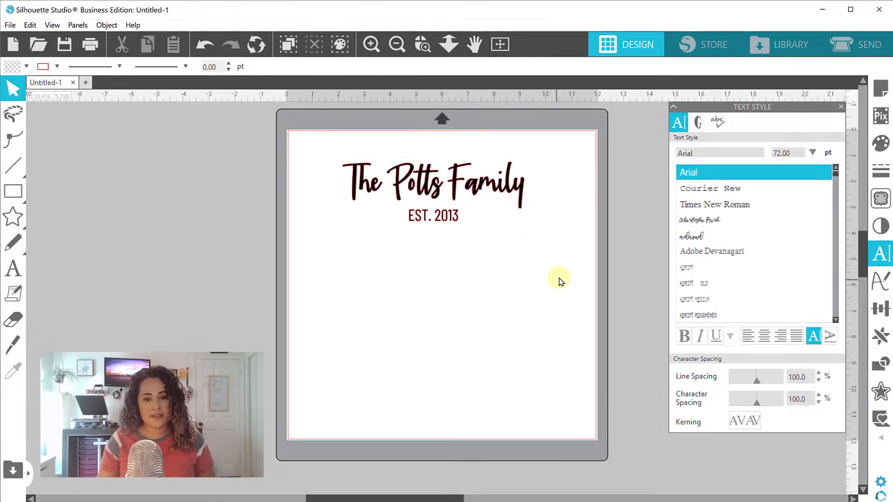
# Select the family name and "EST. 2013" and group them into one object
pyautogui.moveTo(559, 281); pyautogui.dragTo(339, 157)
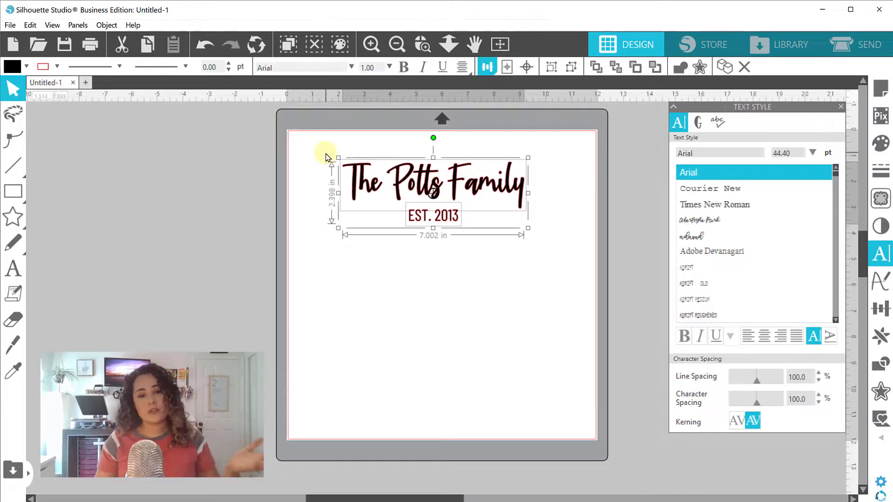
pyautogui.press('i')
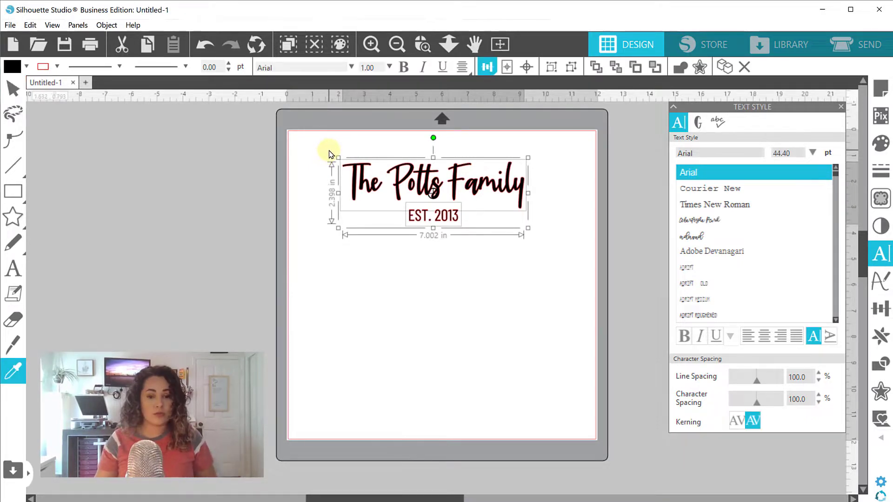
pyautogui.hotkey('ctrl', 'g')
pyautogui.press('v')
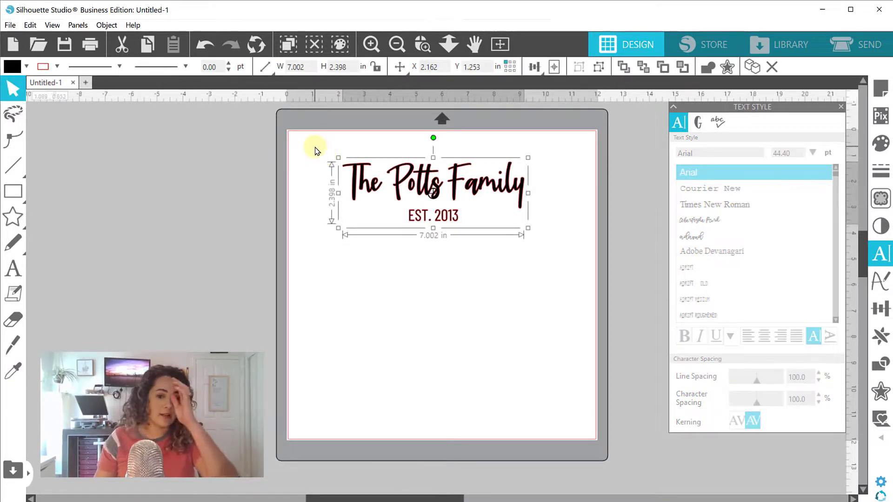
# Nudge the grouped design slightly down and to the left, and set its line color to transparent
pyautogui.moveTo(362, 183); pyautogui.dragTo(357, 187)
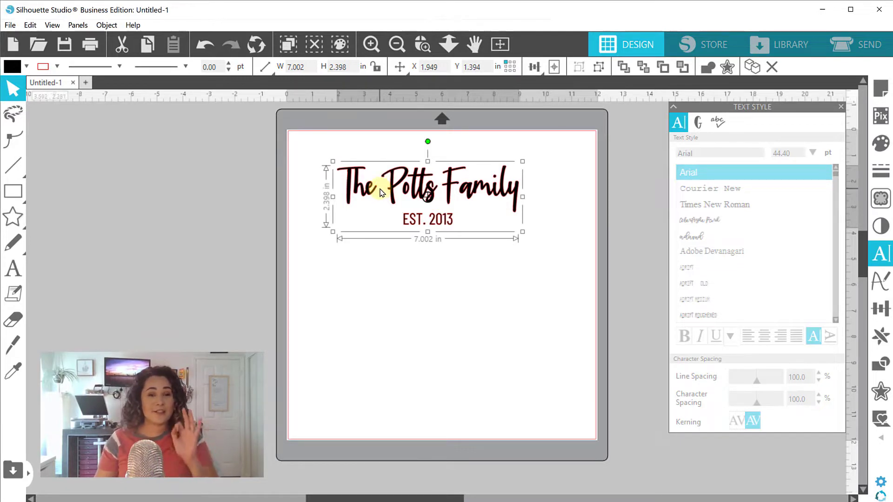
pyautogui.click(56, 67)
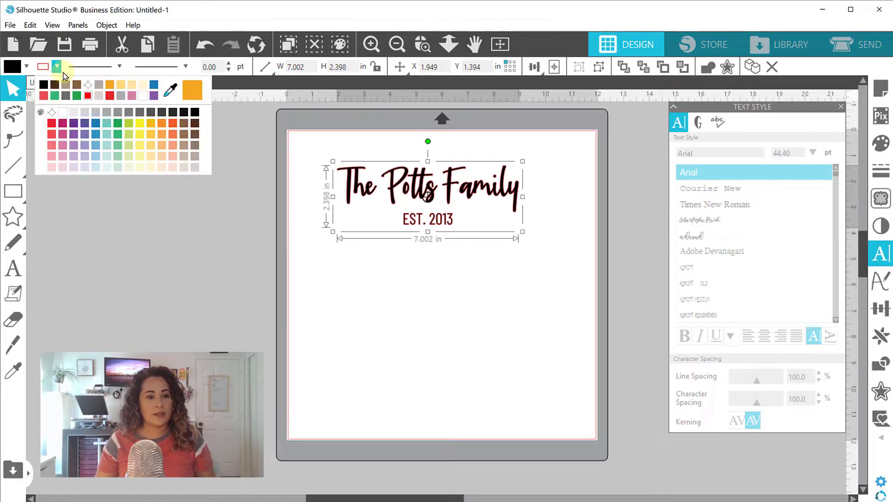
pyautogui.click(87, 86)
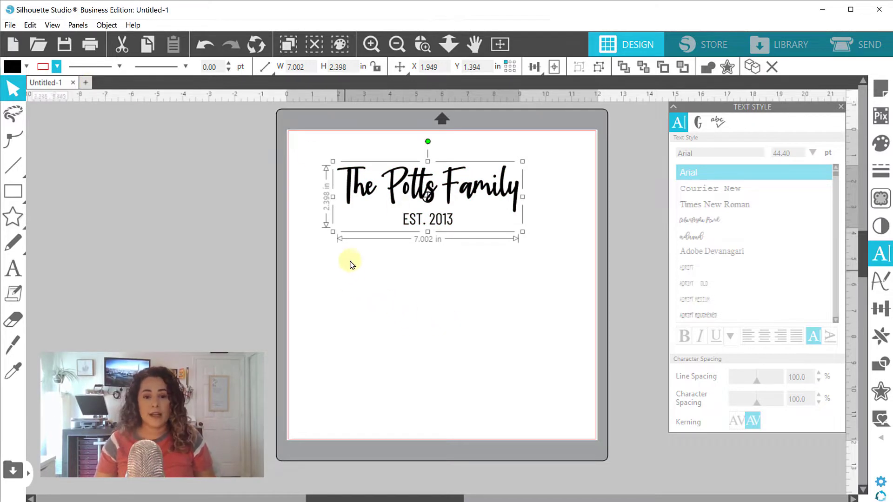
# Save only the selected design to the hard drive in the Fathers Day folder, choosing the export file type
pyautogui.click(11, 26)
pyautogui.moveTo(90, 154)
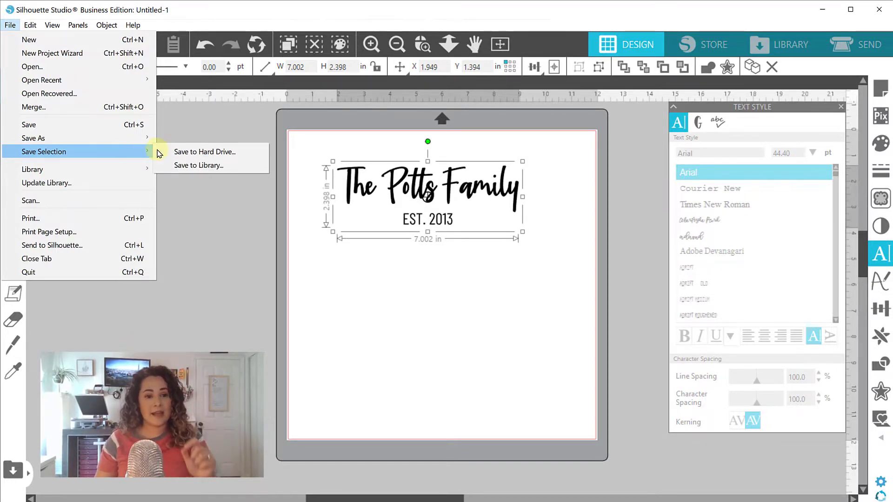
pyautogui.click(171, 154)
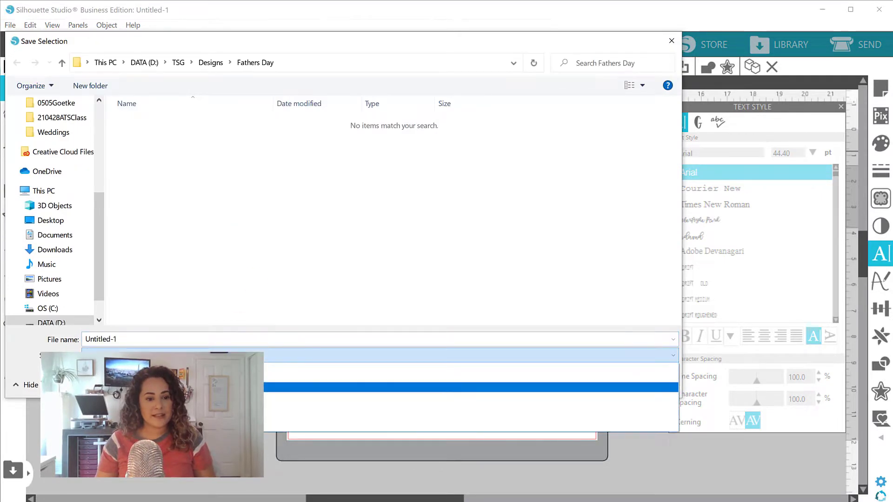
pyautogui.click(234, 198)
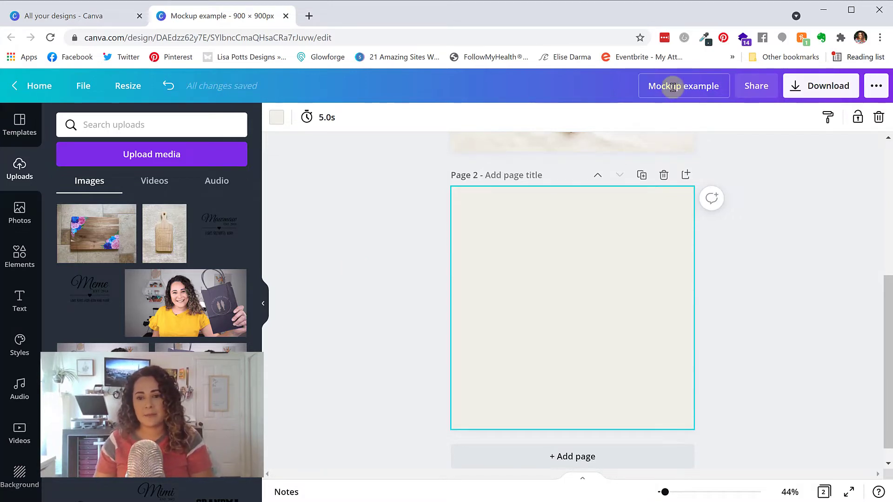
pyautogui.click(782, 182)
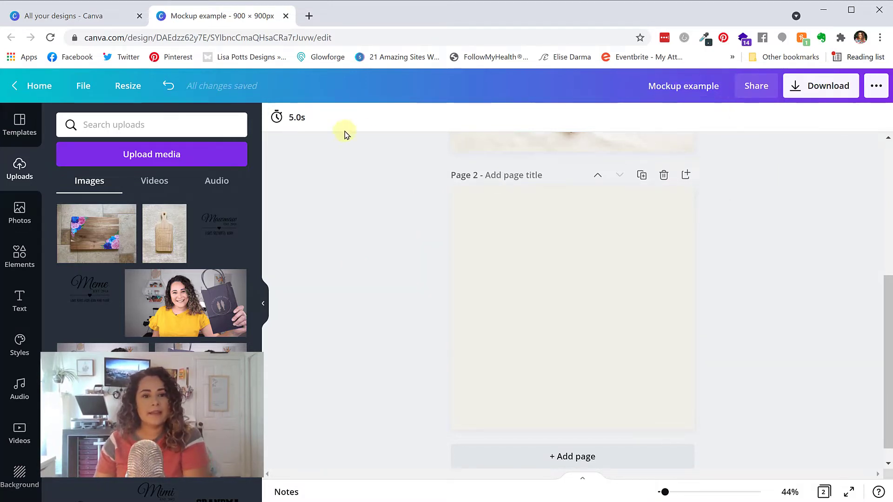
pyautogui.click(586, 270)
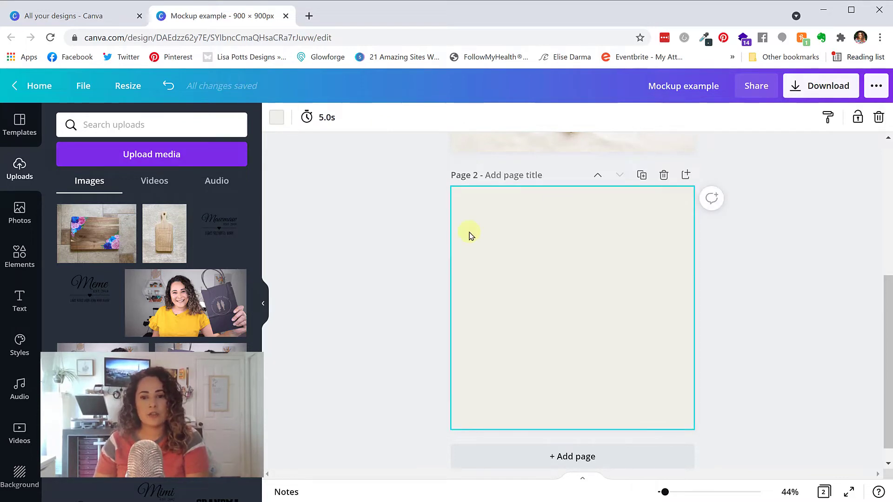
pyautogui.click(403, 252)
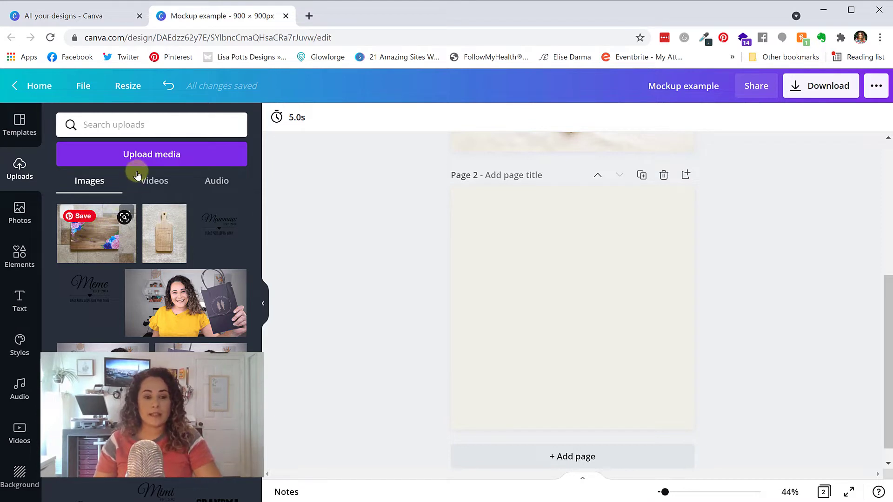
# Upload the exported family name design from the computer into the media library
pyautogui.click(150, 155)
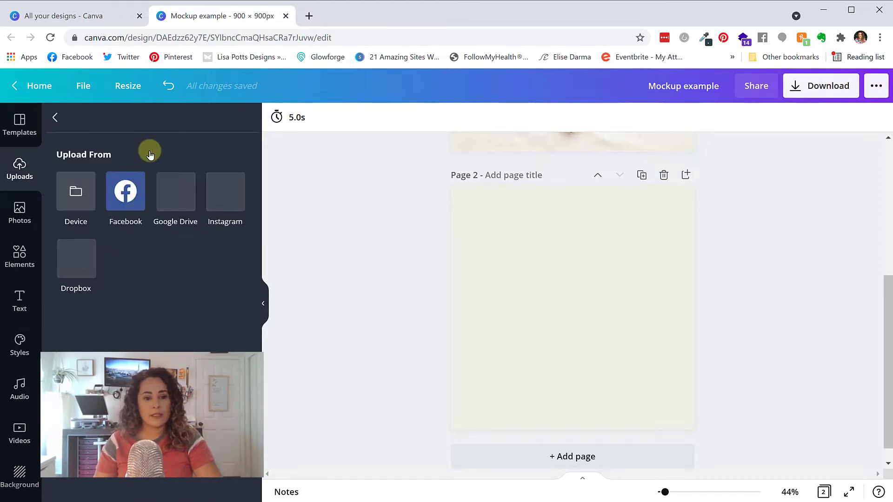
pyautogui.click(77, 191)
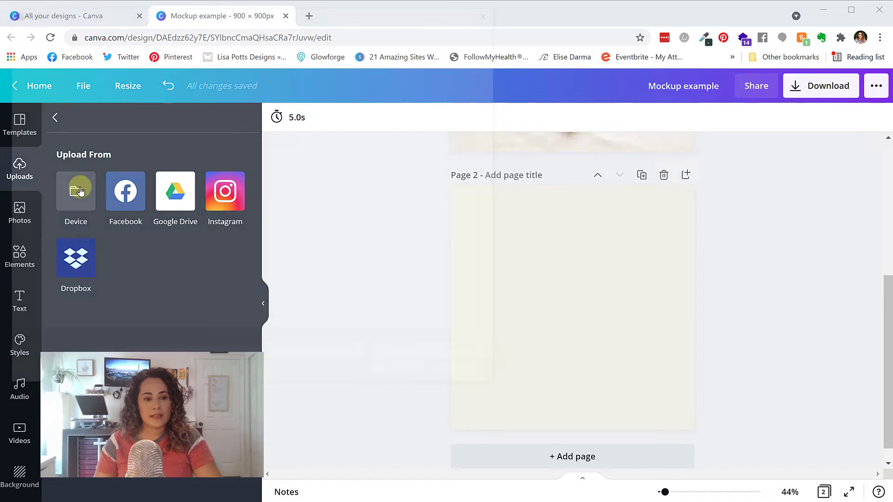
pyautogui.press('Escape')
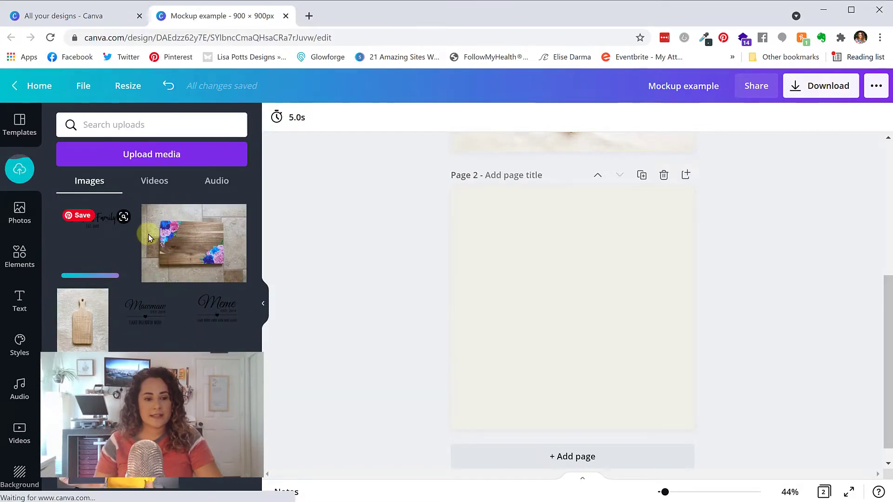
# Look through the images stored in the LPD folder and return to the uploaded images
pyautogui.scroll(-5, 163, 303)
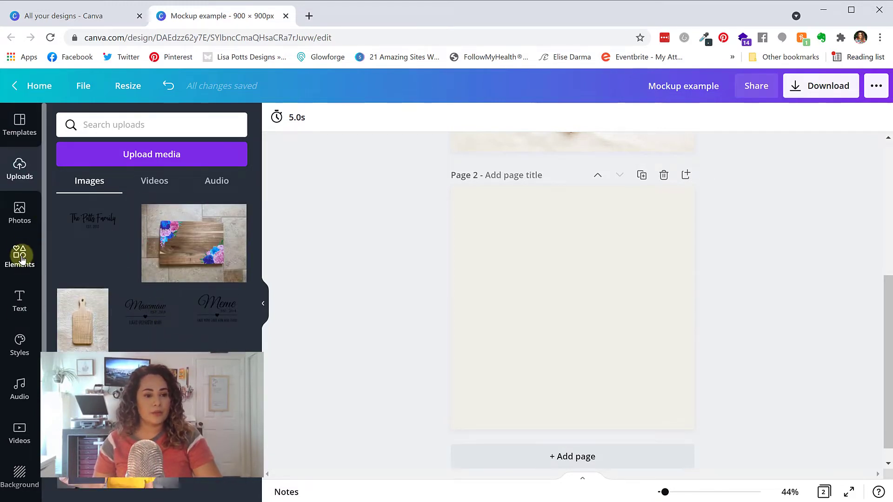
pyautogui.scroll(-2, 20, 259)
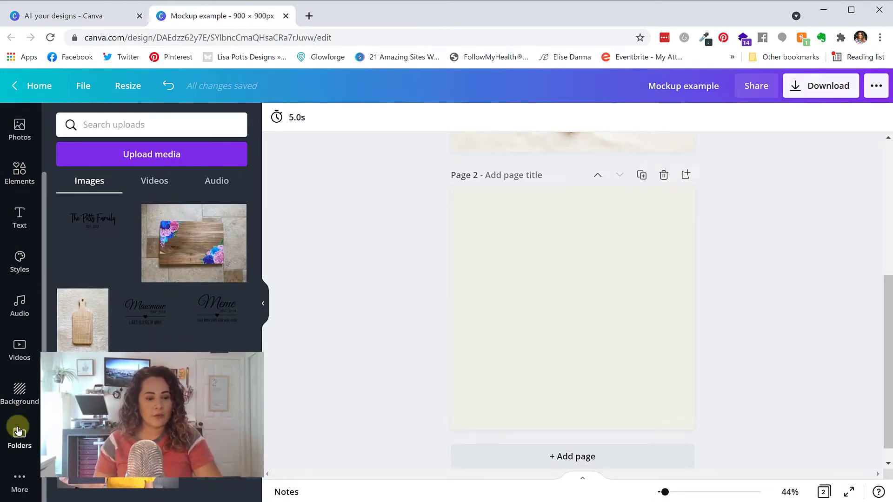
pyautogui.click(17, 432)
pyautogui.scroll(-3, 155, 333)
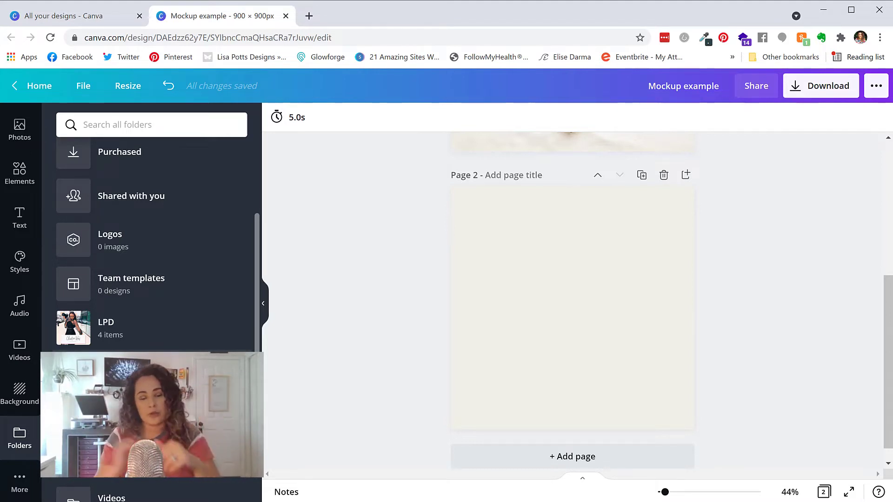
pyautogui.click(149, 325)
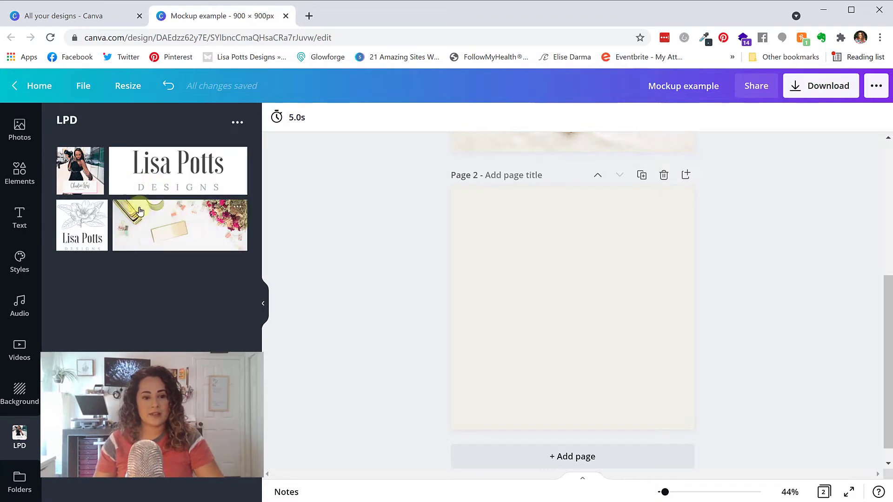
pyautogui.moveTo(154, 195)
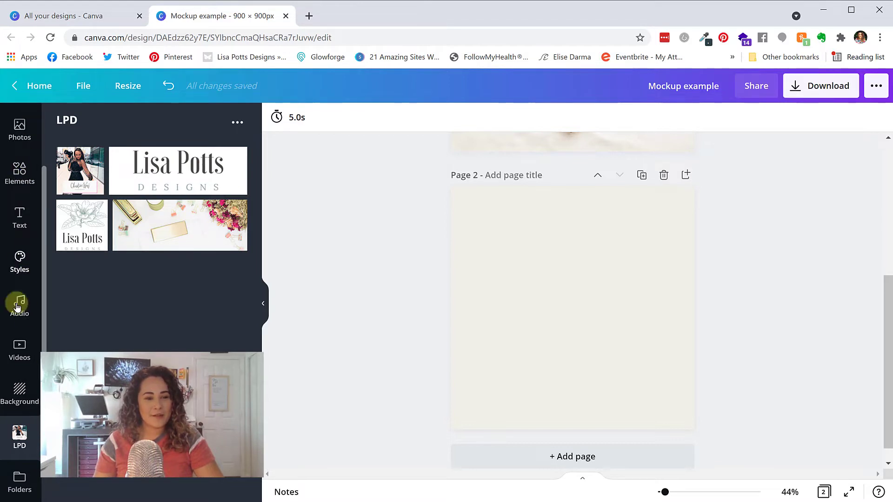
pyautogui.scroll(1, 14, 256)
pyautogui.scroll(2, 17, 209)
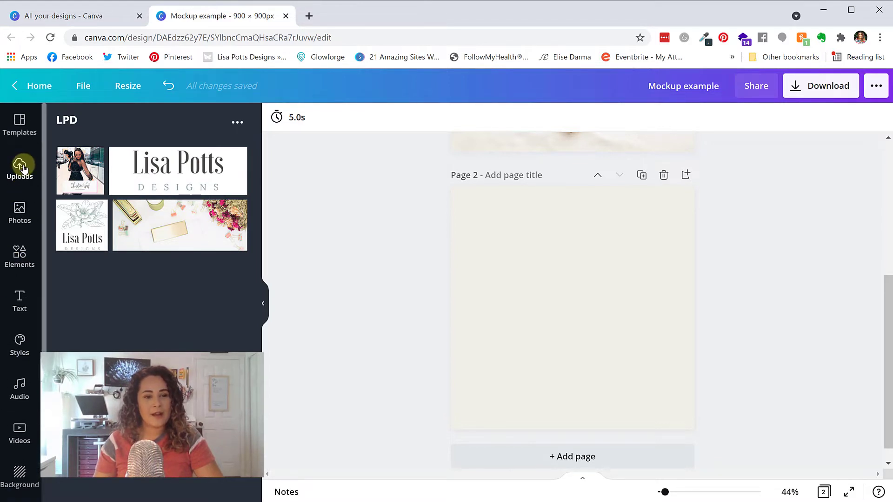
pyautogui.click(21, 167)
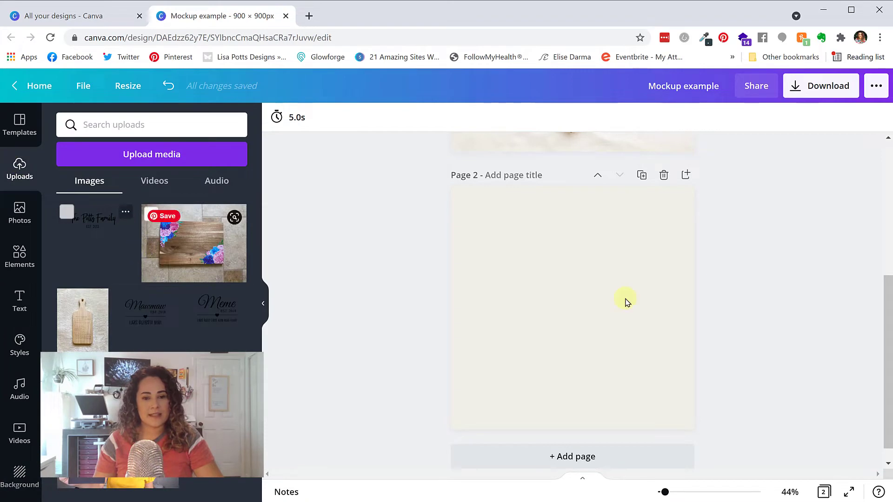
# Add the uploaded photo of the wooden board with flowers to the empty page 2
pyautogui.scroll(5, 581, 256)
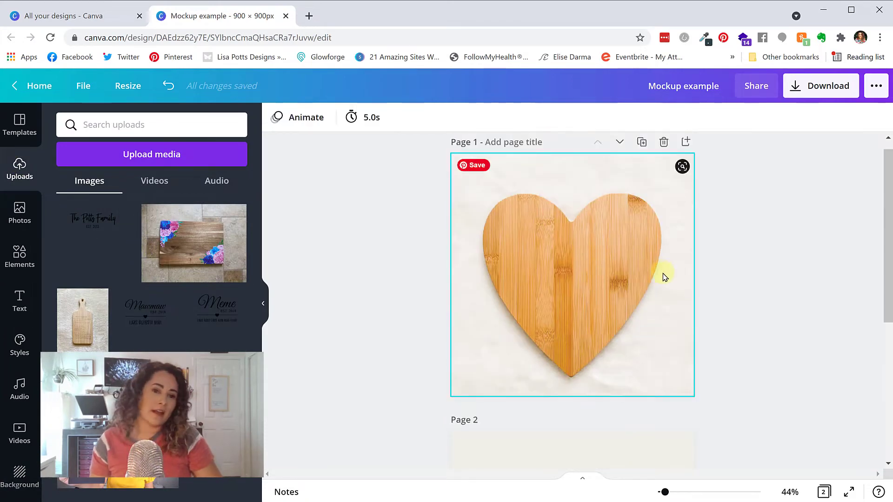
pyautogui.scroll(-5, 663, 275)
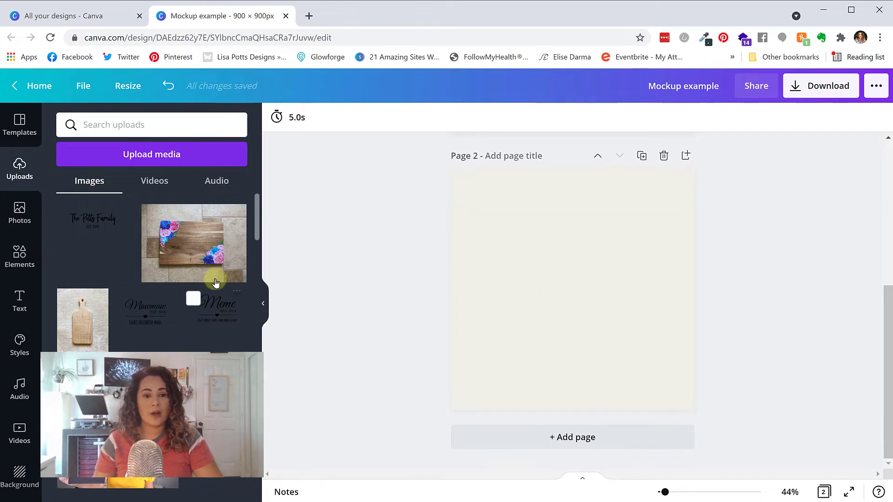
pyautogui.click(193, 249)
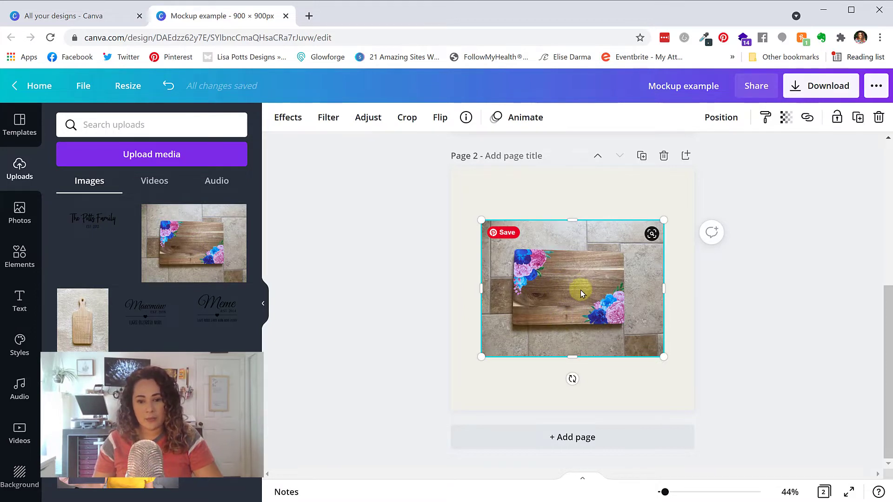
# Remove the background of the board photo with Background Remover, and enlarge the cutout and reposition it on page 2
pyautogui.click(288, 118)
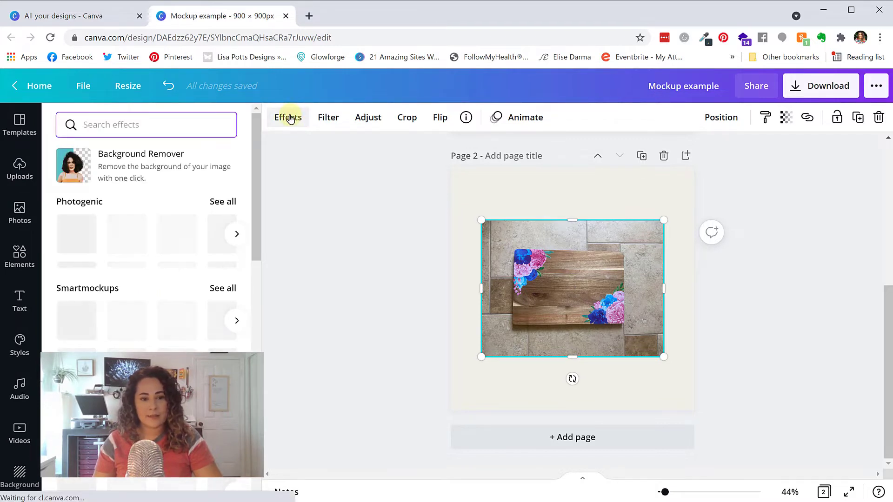
pyautogui.click(84, 173)
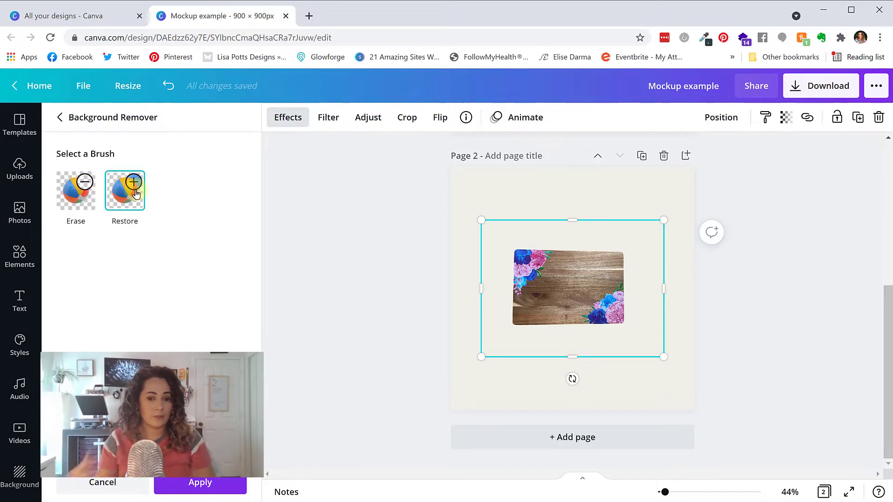
pyautogui.click(184, 488)
pyautogui.moveTo(664, 354); pyautogui.dragTo(784, 447)
pyautogui.moveTo(643, 344); pyautogui.dragTo(593, 288)
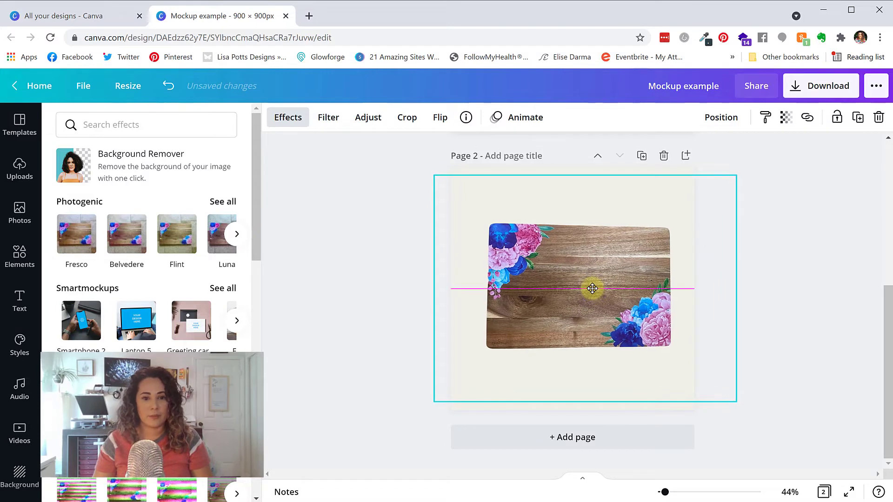
# Examine the Adjust, Filter, Crop and Flip options available for the board image
pyautogui.click(368, 117)
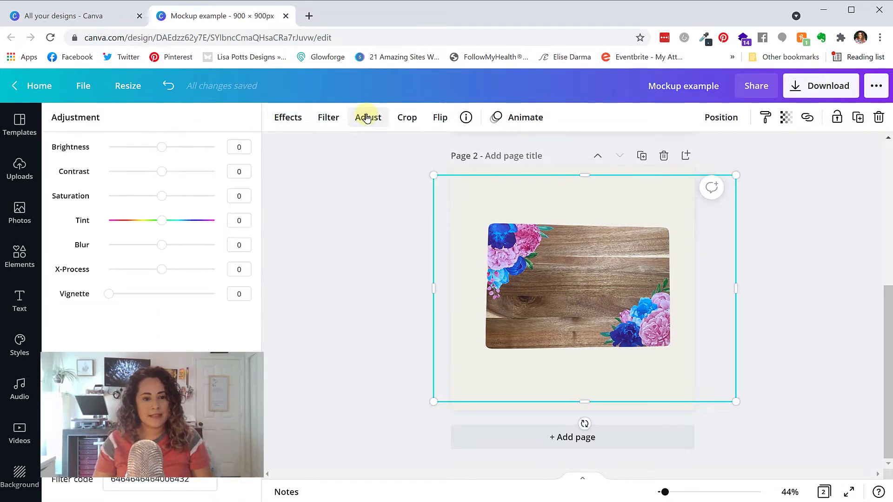
pyautogui.click(329, 122)
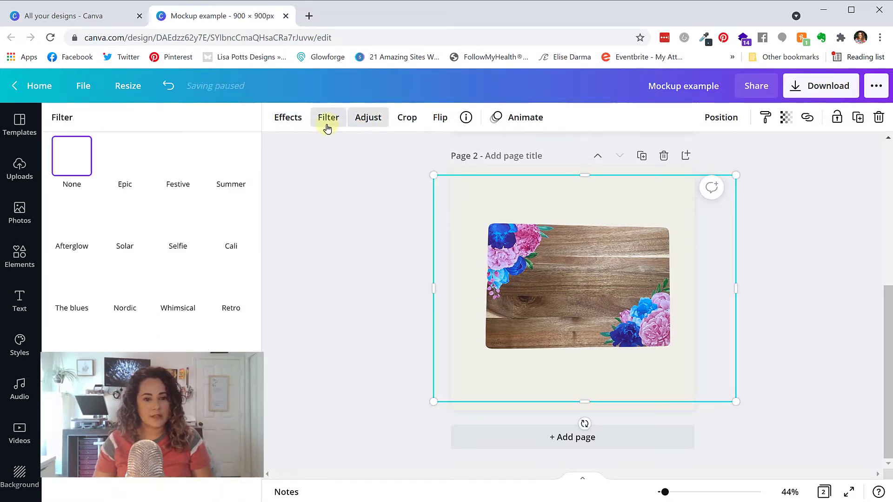
pyautogui.click(407, 118)
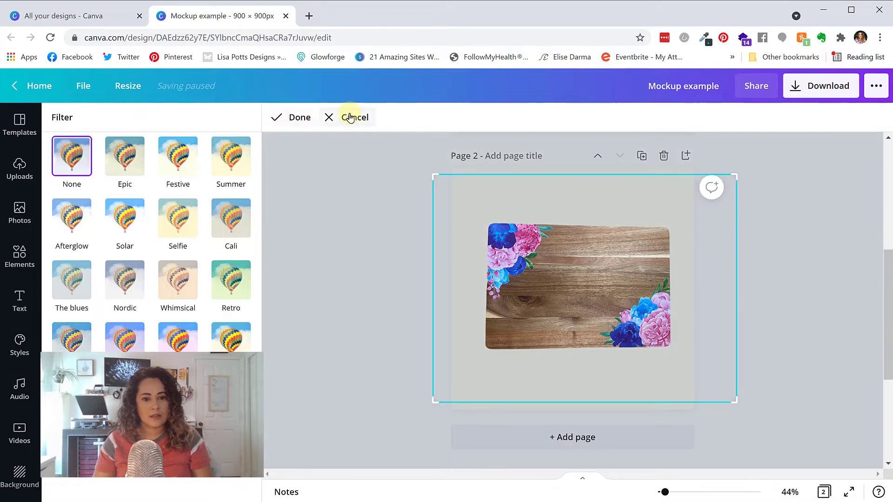
pyautogui.click(351, 117)
pyautogui.click(439, 118)
pyautogui.click(439, 119)
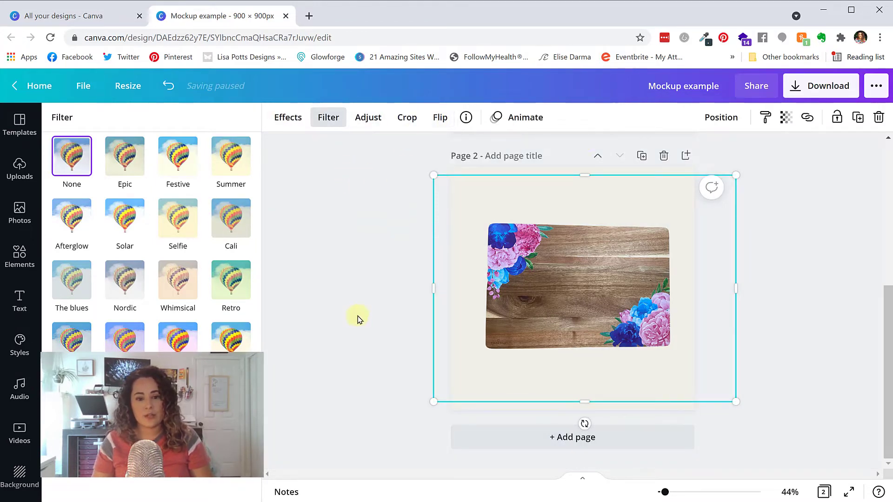
# Enlarge the board cutout until it spans most of the page width and center it on page 2
pyautogui.click(605, 277)
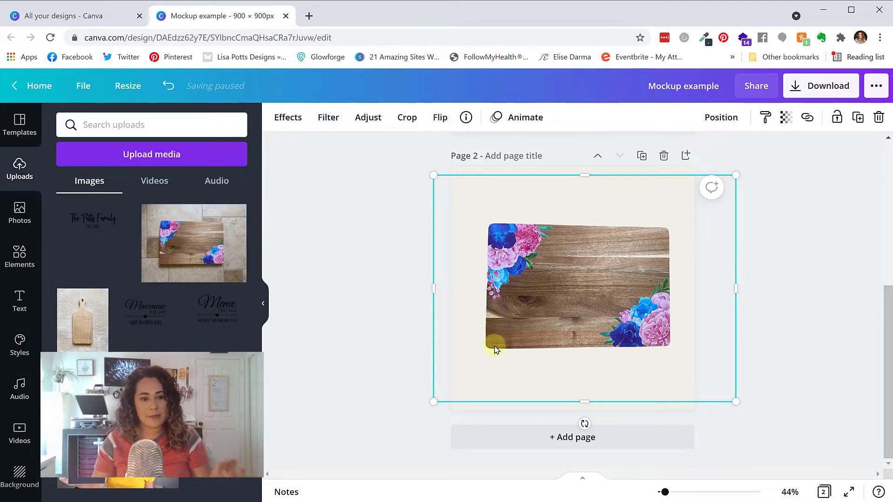
pyautogui.moveTo(438, 404); pyautogui.dragTo(391, 432)
pyautogui.moveTo(567, 299); pyautogui.dragTo(585, 282)
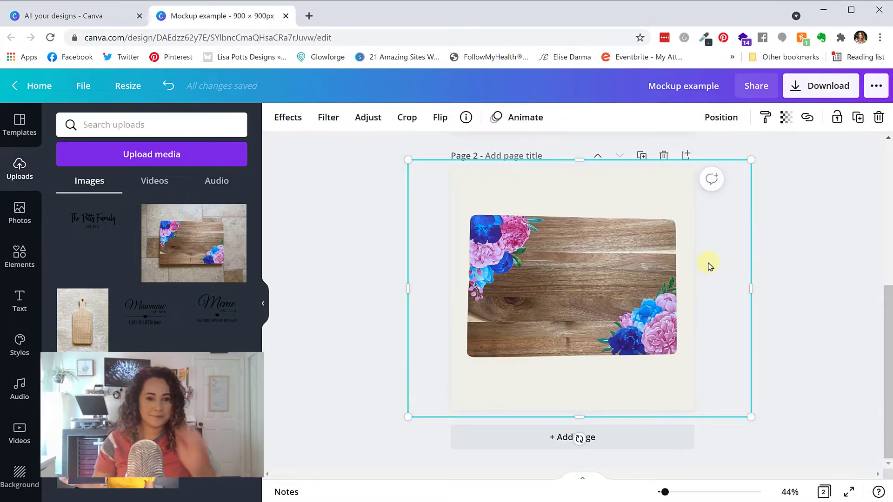
pyautogui.click(349, 235)
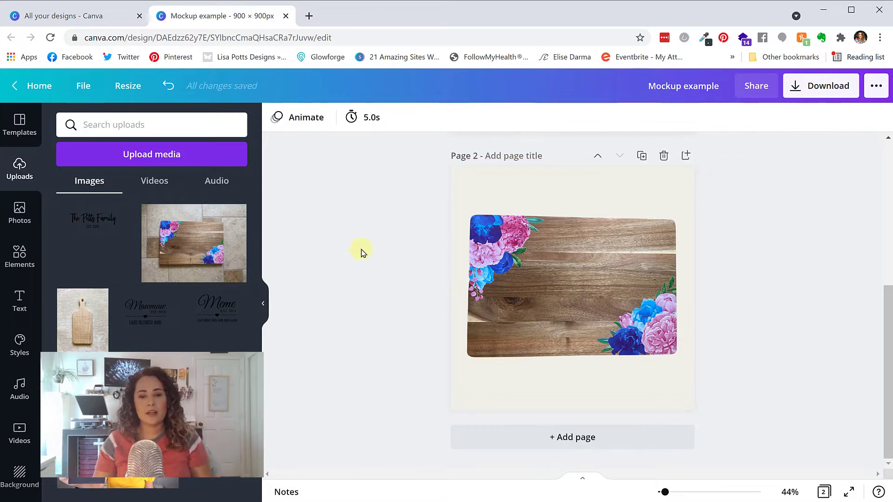
# Add the uploaded family name design over the board and recolor it with a custom dark brown, #341010
pyautogui.click(99, 219)
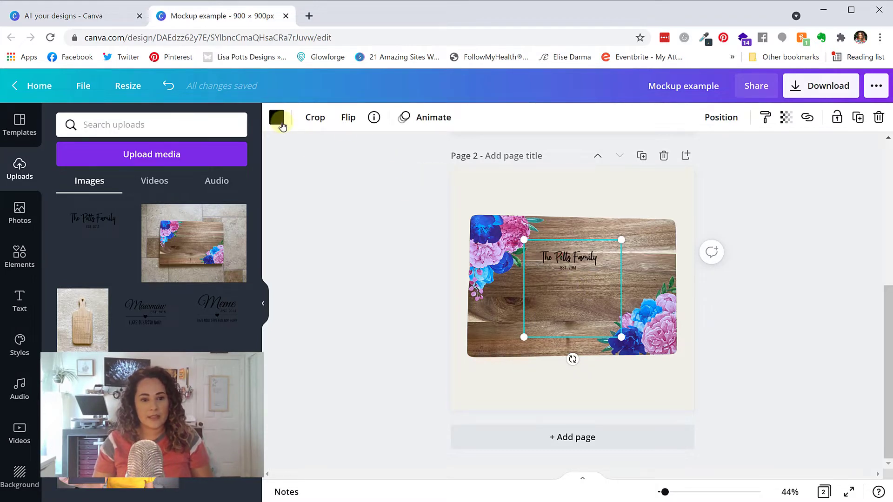
pyautogui.click(277, 118)
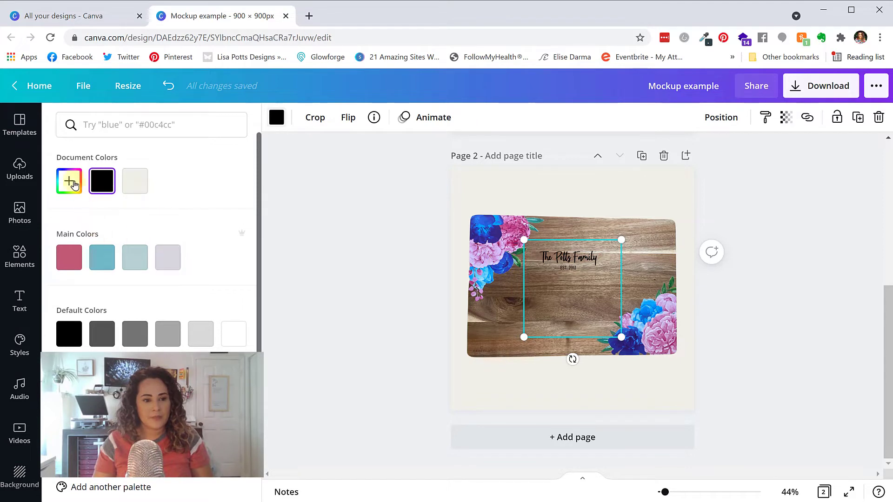
pyautogui.click(76, 186)
pyautogui.moveTo(70, 273); pyautogui.dragTo(183, 254)
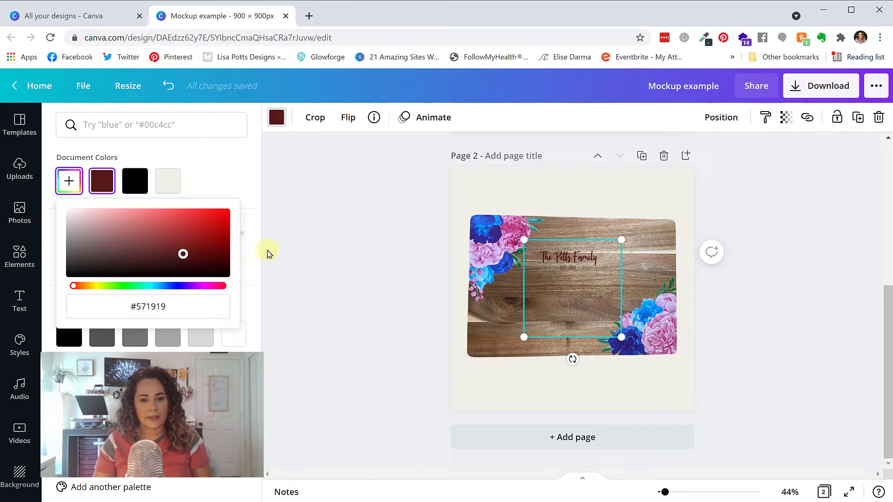
pyautogui.moveTo(184, 255); pyautogui.dragTo(182, 264)
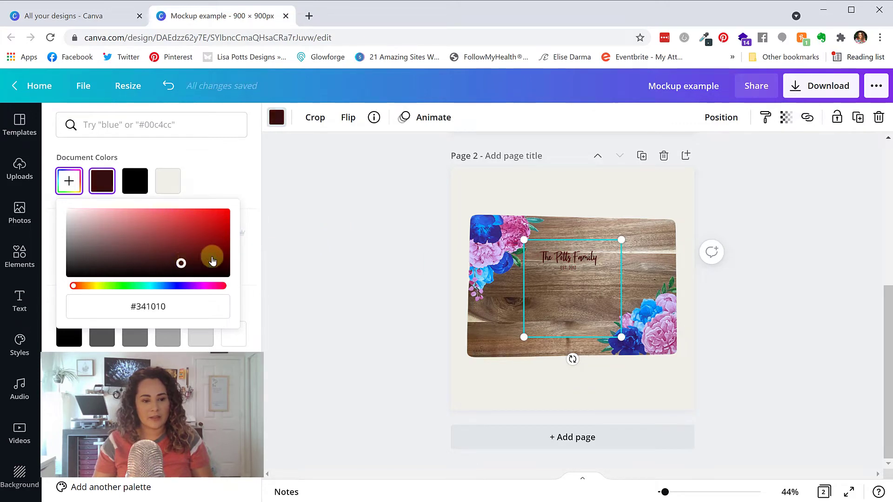
# Enlarge the family name design and position it between the two flower clusters on the board
pyautogui.click(624, 298)
pyautogui.moveTo(621, 336); pyautogui.dragTo(763, 388)
pyautogui.moveTo(524, 242); pyautogui.dragTo(489, 205)
pyautogui.moveTo(628, 266); pyautogui.dragTo(571, 280)
pyautogui.moveTo(737, 221); pyautogui.dragTo(674, 283)
pyautogui.moveTo(573, 321); pyautogui.dragTo(610, 272)
pyautogui.moveTo(715, 233); pyautogui.dragTo(694, 254)
pyautogui.moveTo(606, 282); pyautogui.dragTo(605, 277)
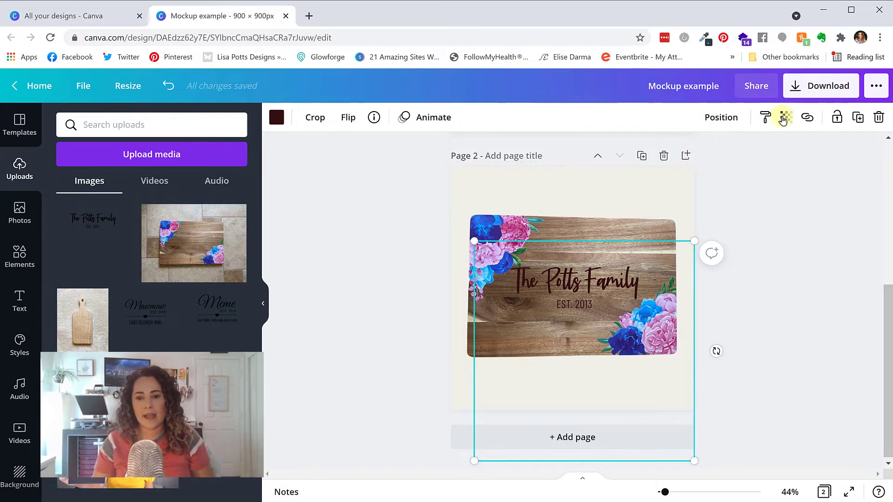
# Make the family name design slightly see-through by lowering its Transparency value
pyautogui.click(784, 118)
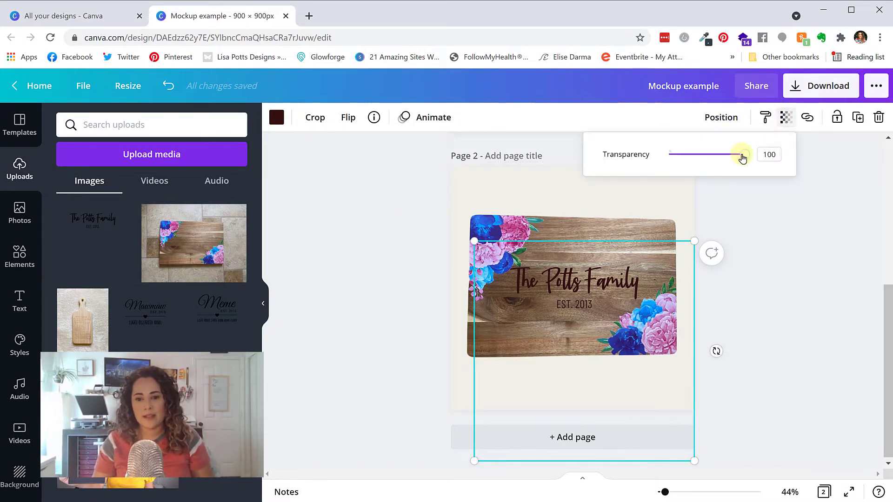
pyautogui.moveTo(746, 159); pyautogui.dragTo(729, 160)
pyautogui.click(788, 333)
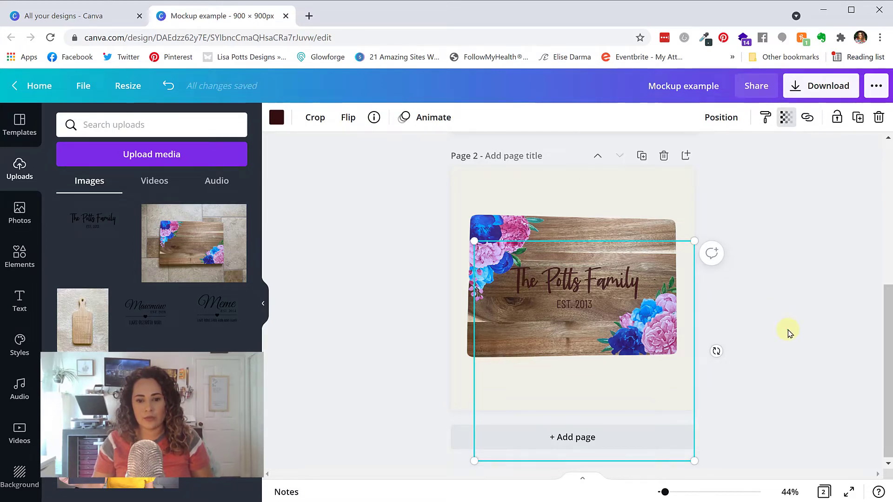
pyautogui.click(490, 374)
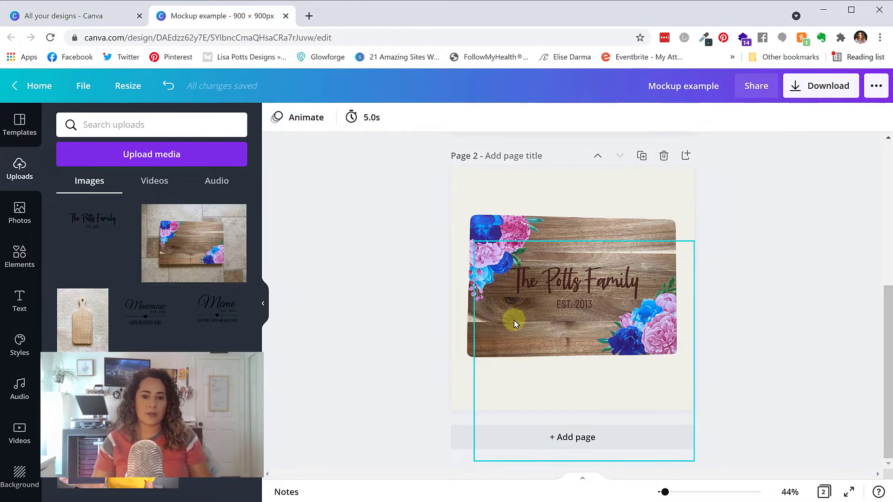
# Change the color of the family name design to the default black
pyautogui.click(553, 274)
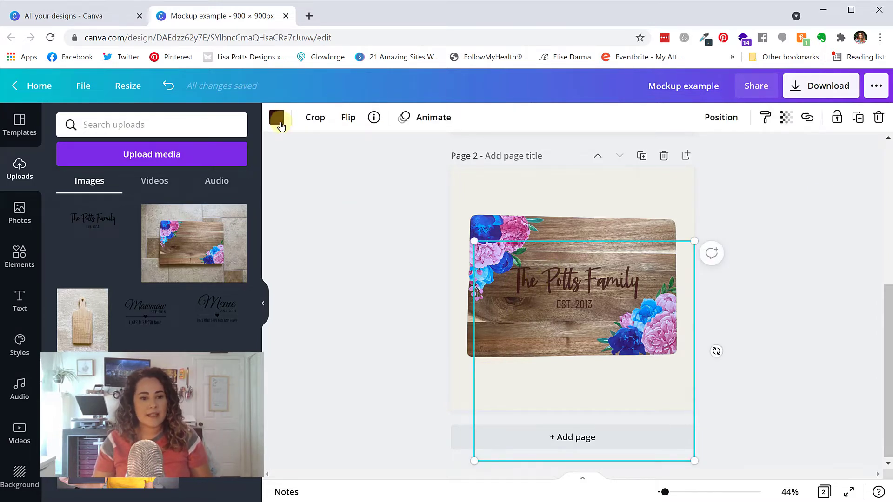
pyautogui.click(280, 124)
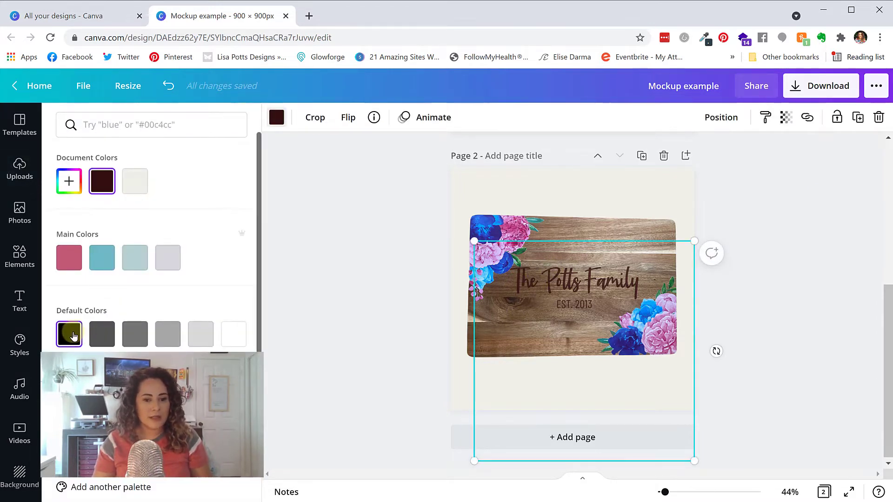
pyautogui.click(73, 335)
pyautogui.click(275, 114)
pyautogui.click(779, 307)
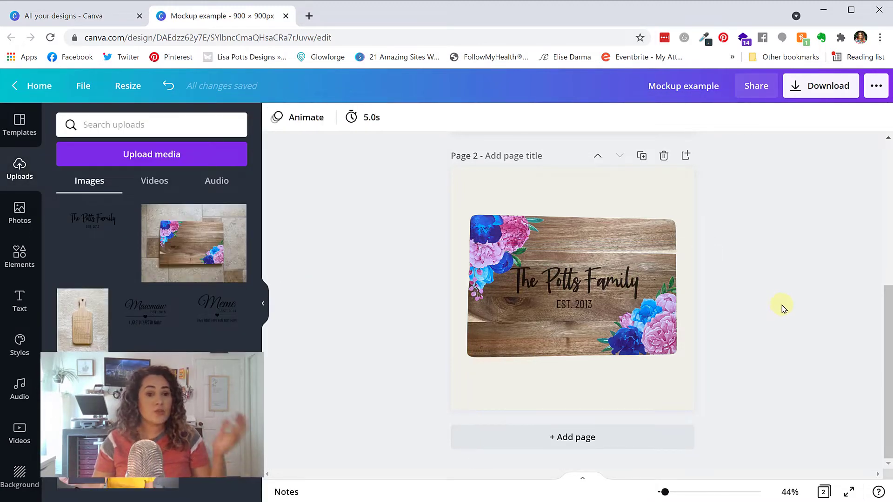
pyautogui.scroll(5, 782, 307)
pyautogui.scroll(-4, 763, 285)
pyautogui.scroll(3, 763, 285)
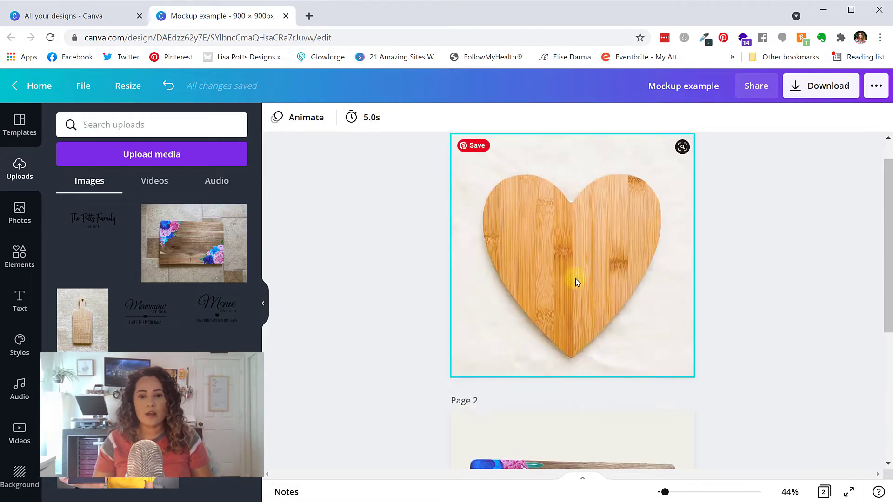
# Add the uploaded family name design to the heart board on page 1, enlarge it and center it across the heart
pyautogui.scroll(1, 582, 281)
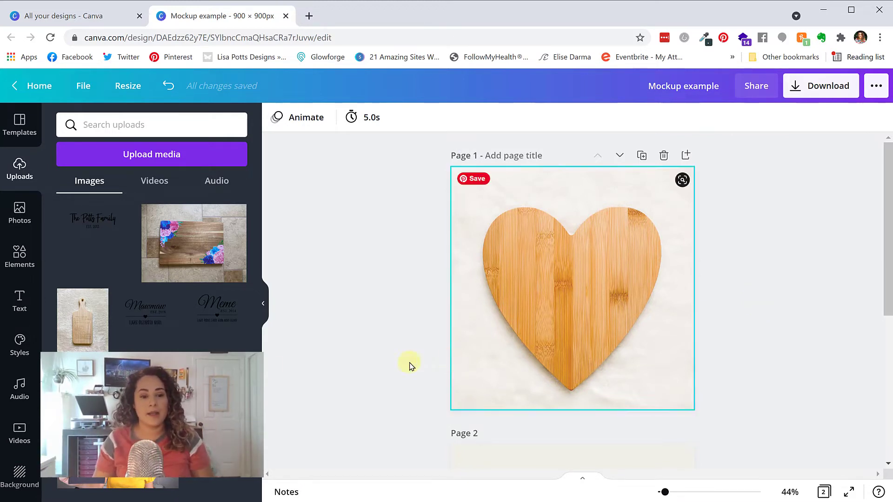
pyautogui.click(103, 237)
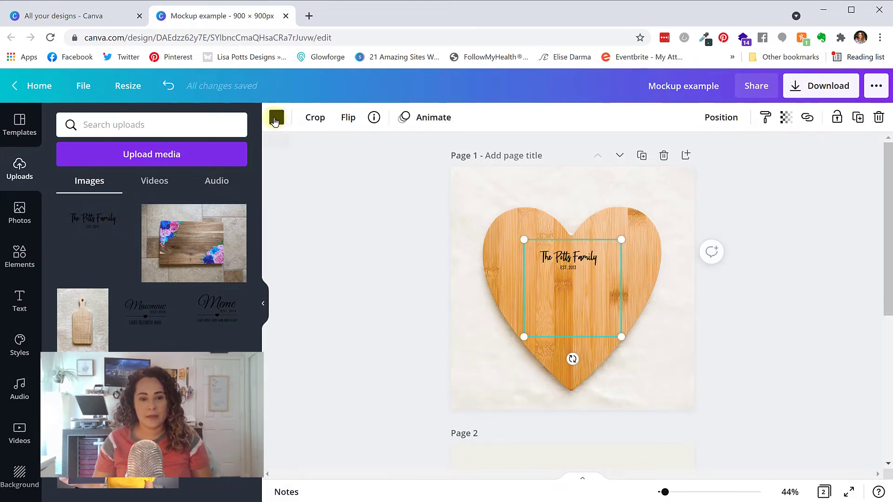
pyautogui.moveTo(696, 386); pyautogui.dragTo(865, 480)
pyautogui.moveTo(669, 305); pyautogui.dragTo(564, 291)
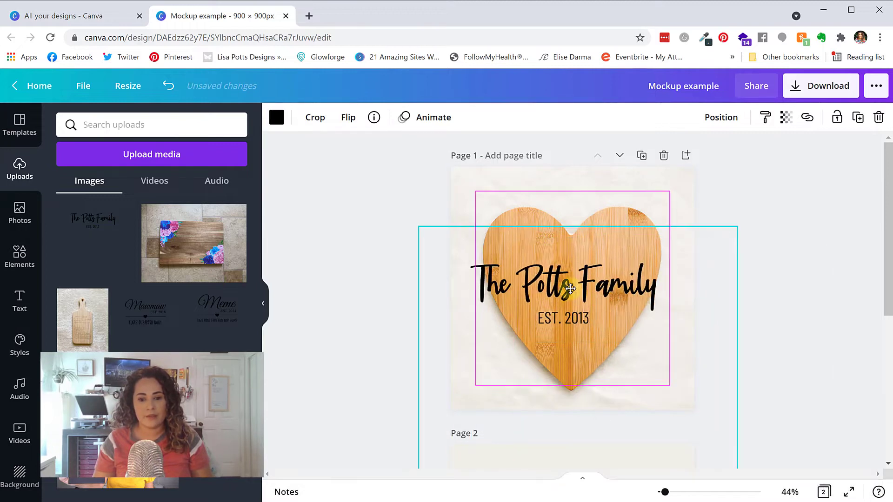
pyautogui.moveTo(738, 227); pyautogui.dragTo(638, 279)
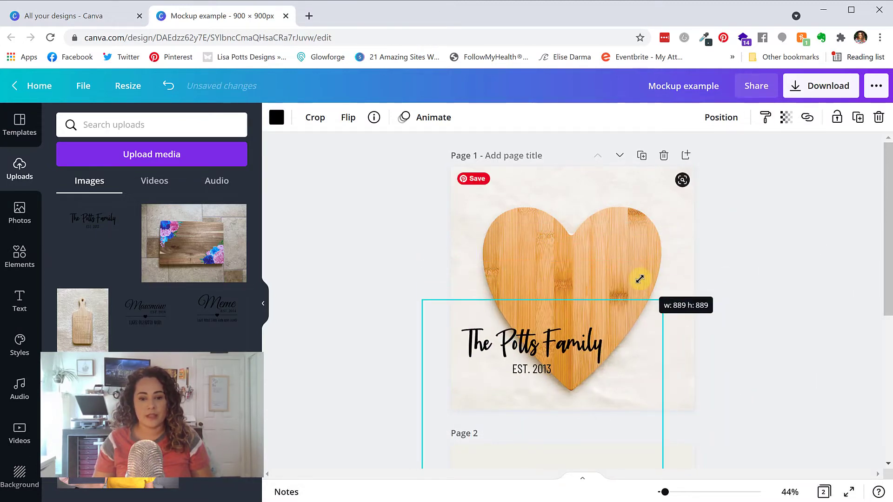
pyautogui.moveTo(581, 339); pyautogui.dragTo(584, 287)
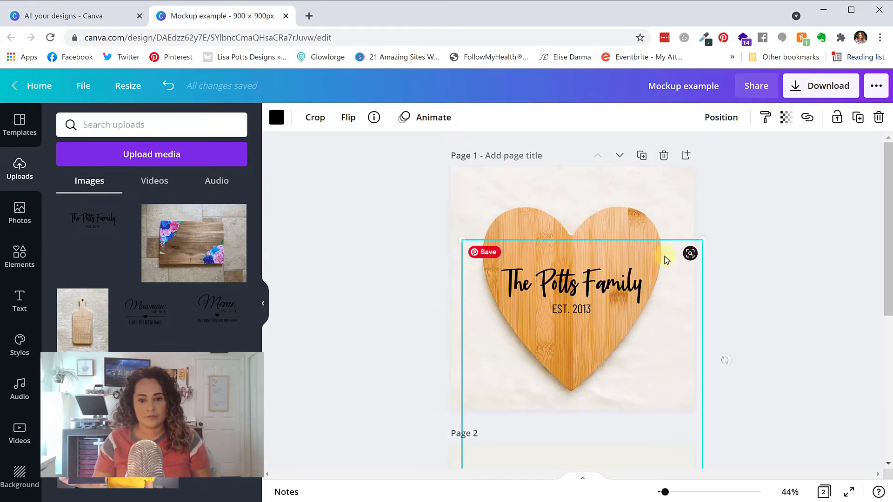
# Set the Transparency of the family name design on the heart board to 80
pyautogui.click(786, 117)
pyautogui.moveTo(751, 155); pyautogui.dragTo(725, 154)
pyautogui.click(773, 159)
pyautogui.click(727, 156)
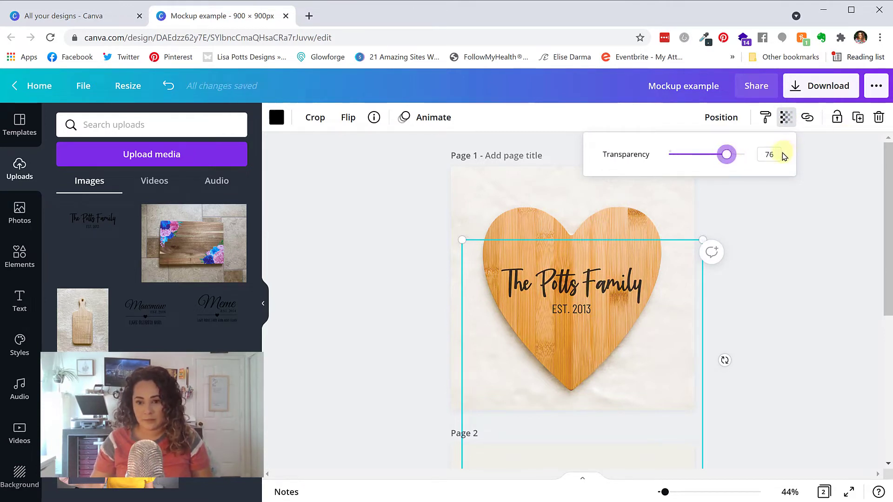
pyautogui.write('80')
pyautogui.press('Return')
# Recolor the family name design on the heart with a custom dark reddish brown
pyautogui.click(278, 119)
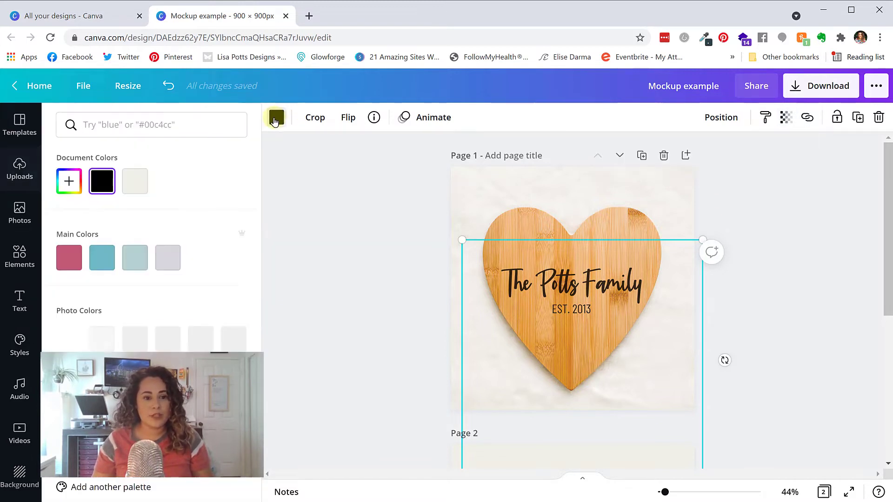
pyautogui.scroll(-2, 173, 259)
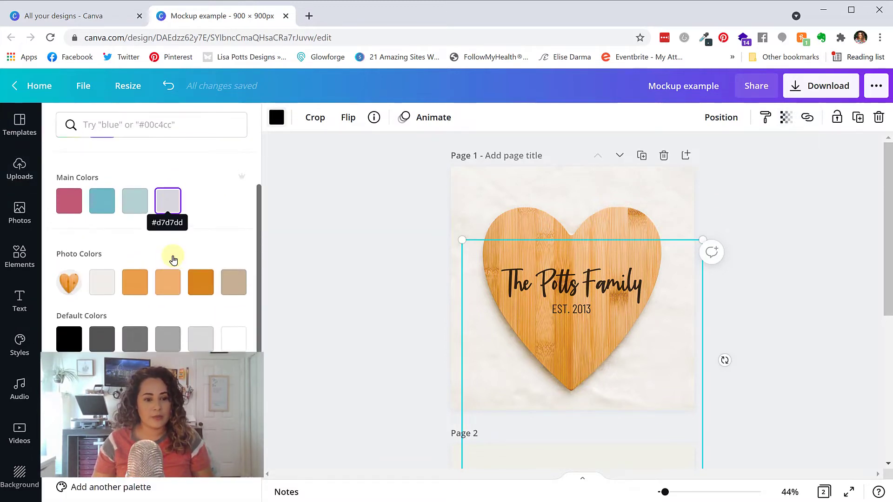
pyautogui.scroll(2, 172, 259)
pyautogui.click(70, 186)
pyautogui.moveTo(133, 246); pyautogui.dragTo(202, 257)
pyautogui.click(355, 245)
pyautogui.click(765, 279)
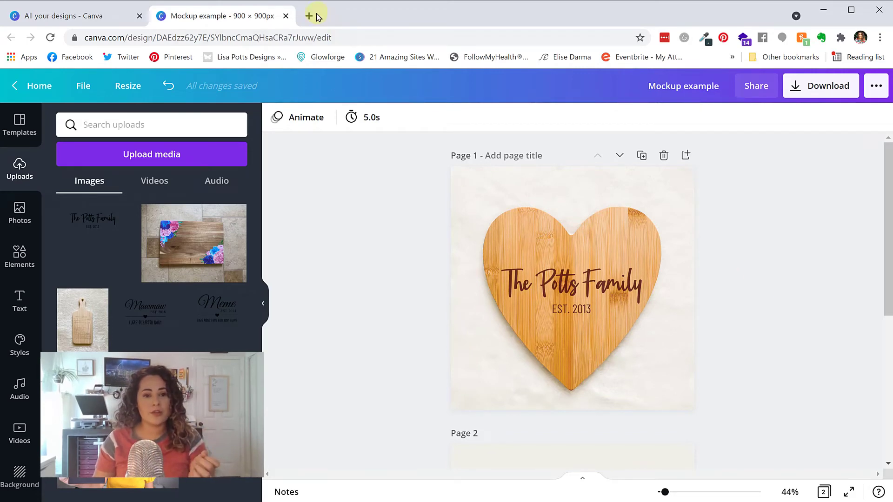
# Search Google in a new browser tab for "dark brown hex code" and copy the code 654321
pyautogui.click(309, 16)
pyautogui.write('dark')
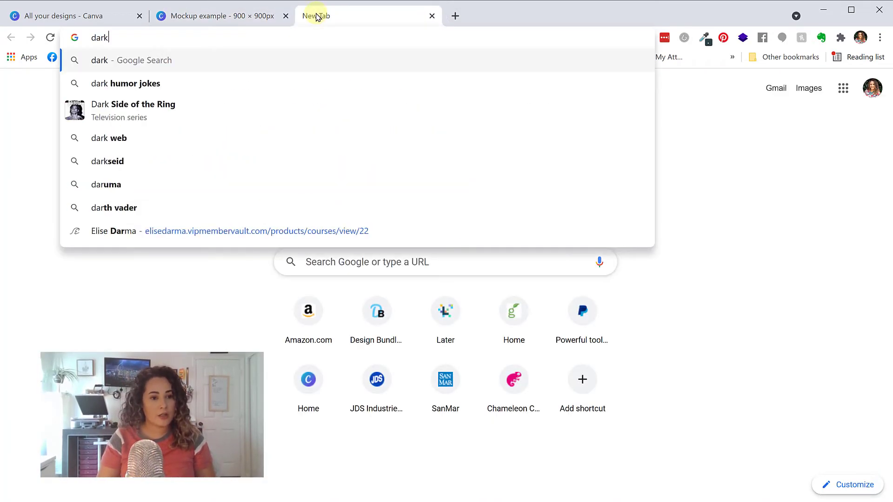
pyautogui.write(' brown hex')
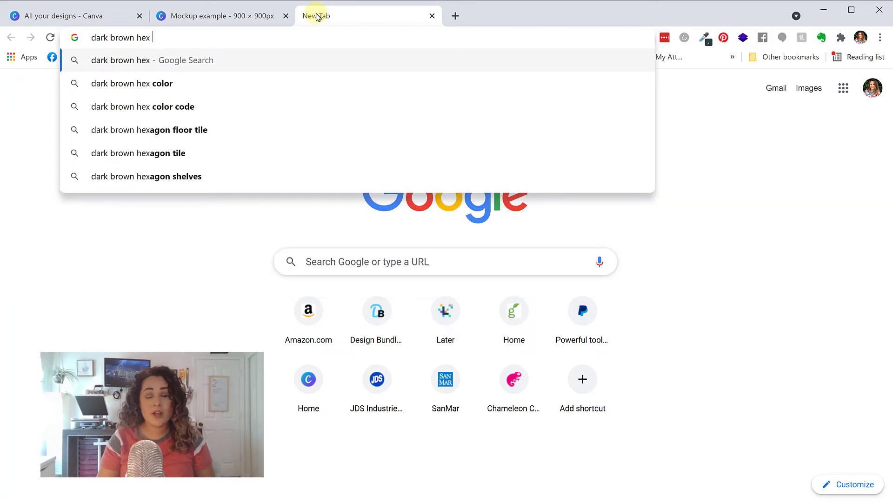
pyautogui.write(' code')
pyautogui.press('Return')
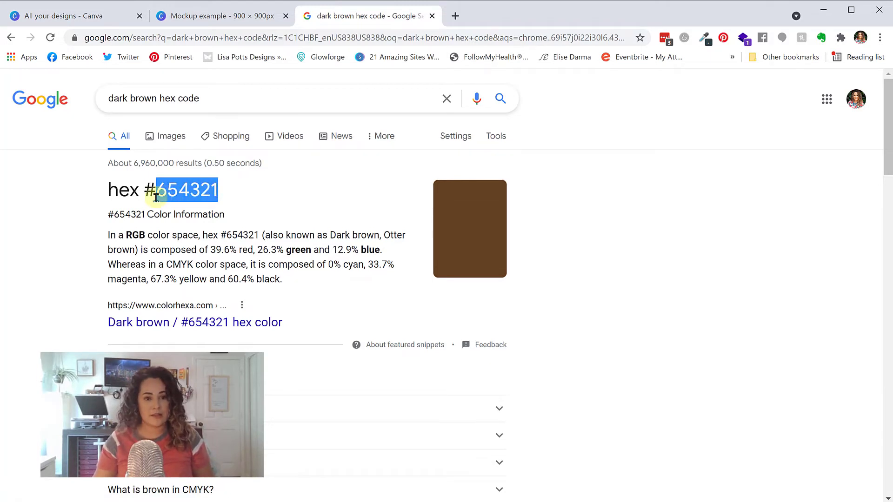
# Return to the Canva mockup and recolor the heart board's family name design with hex code 654321
pyautogui.click(217, 17)
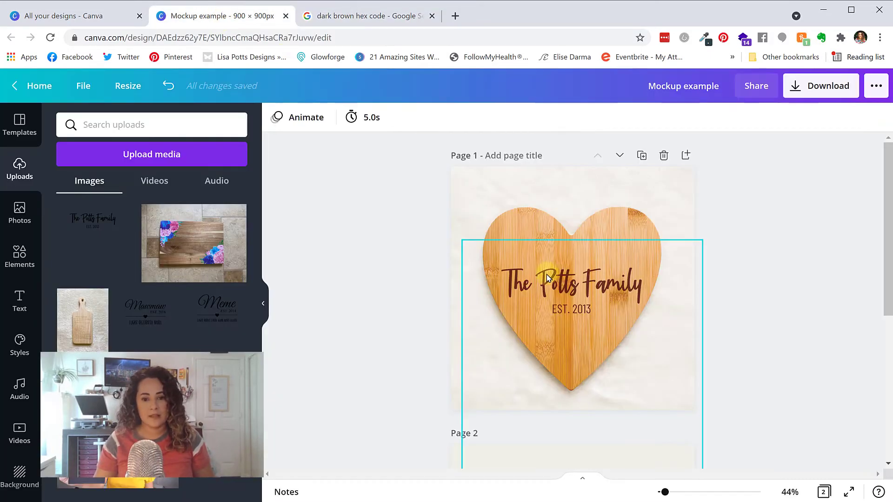
pyautogui.click(502, 244)
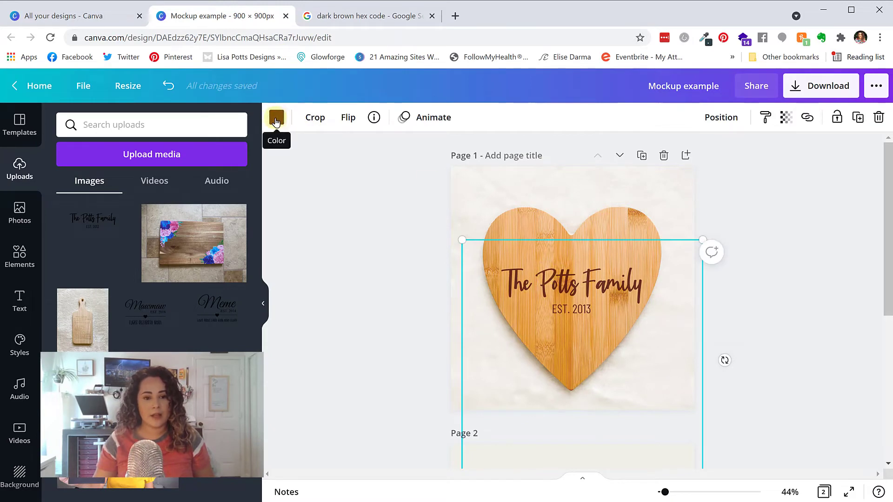
pyautogui.click(276, 120)
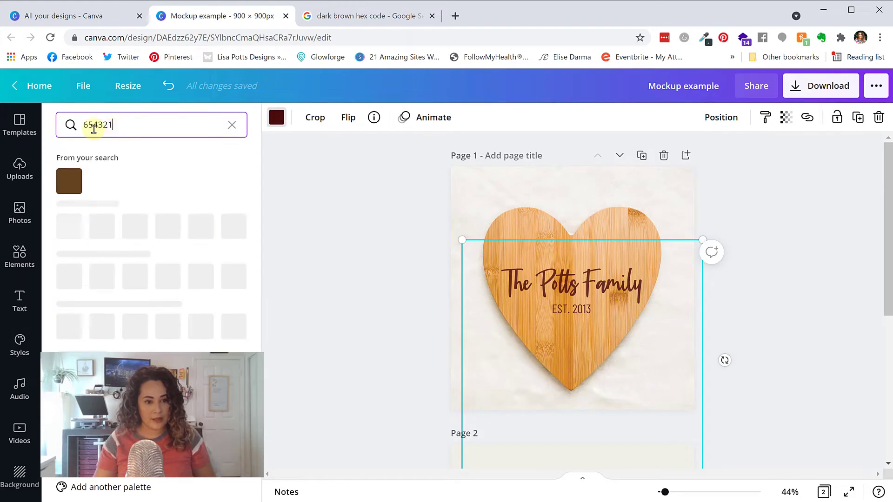
pyautogui.click(66, 179)
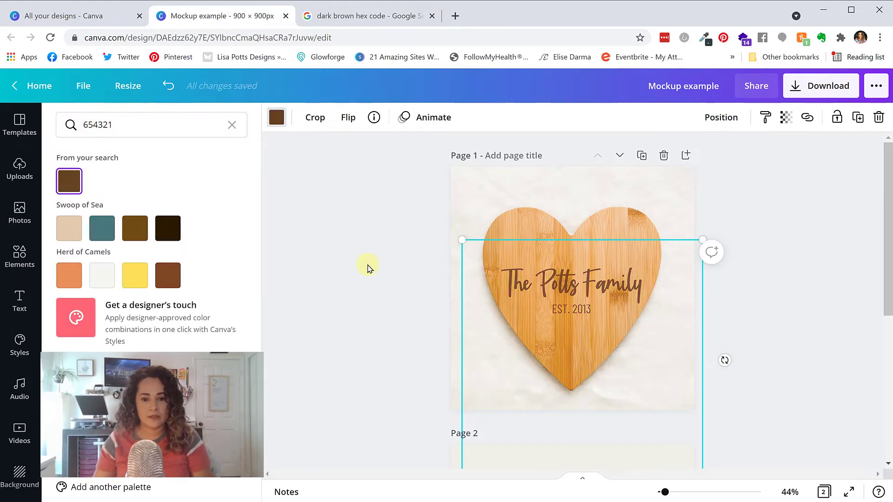
pyautogui.click(584, 275)
pyautogui.click(768, 321)
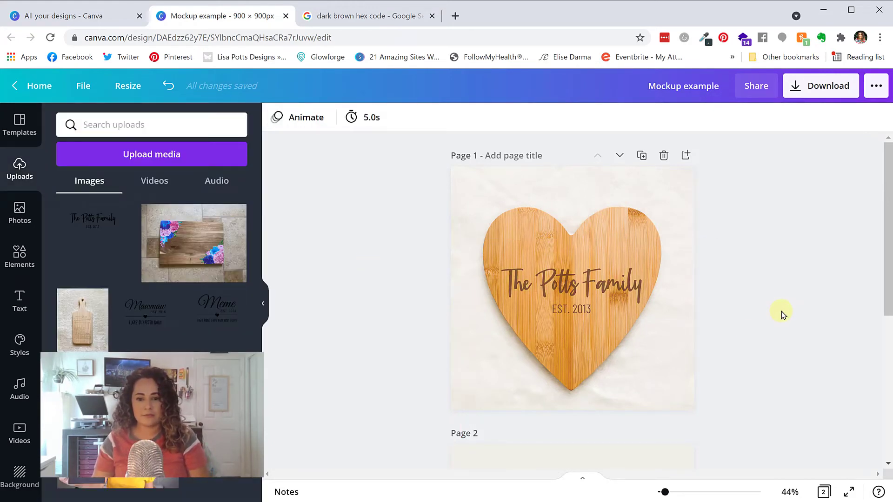
# Duplicate the floral board mockup on page 2 and delete the family name design from the copy
pyautogui.scroll(-5, 784, 305)
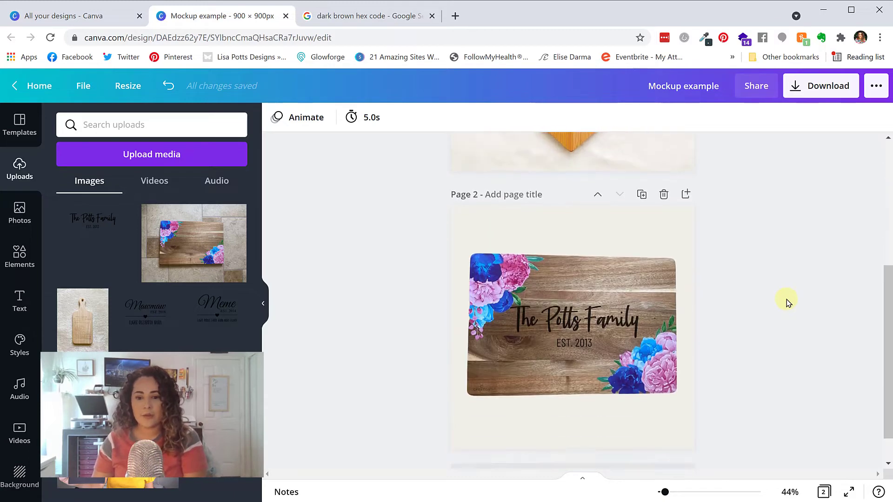
pyautogui.click(641, 188)
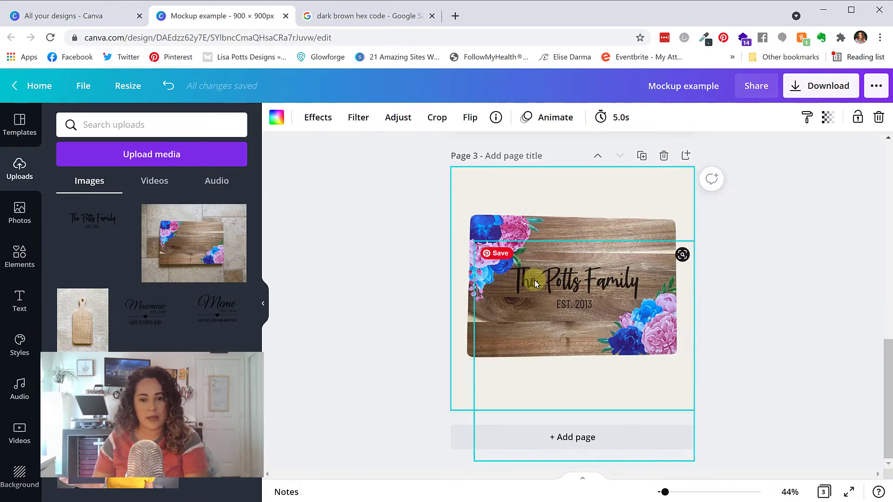
pyautogui.click(548, 280)
pyautogui.press('Delete')
# Try the uploaded "Mawmaw" design in black, enlarged between the flower clusters on the page 3 board, and remove it
pyautogui.click(146, 309)
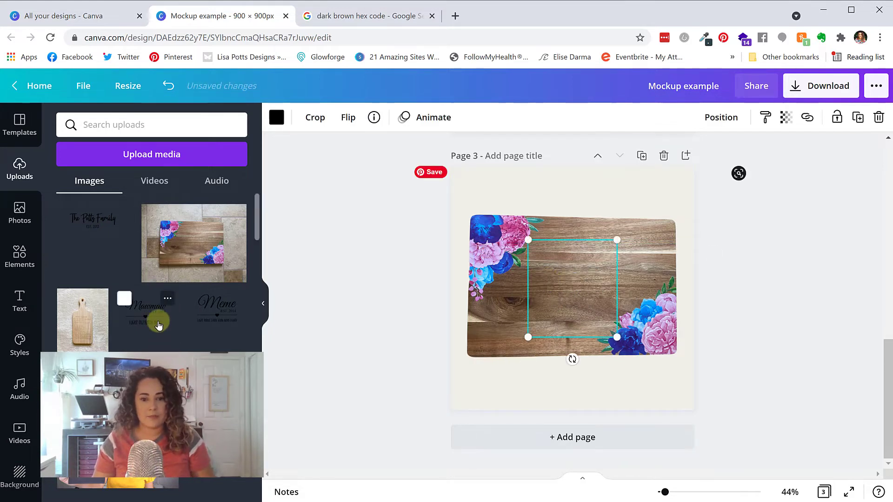
pyautogui.click(276, 118)
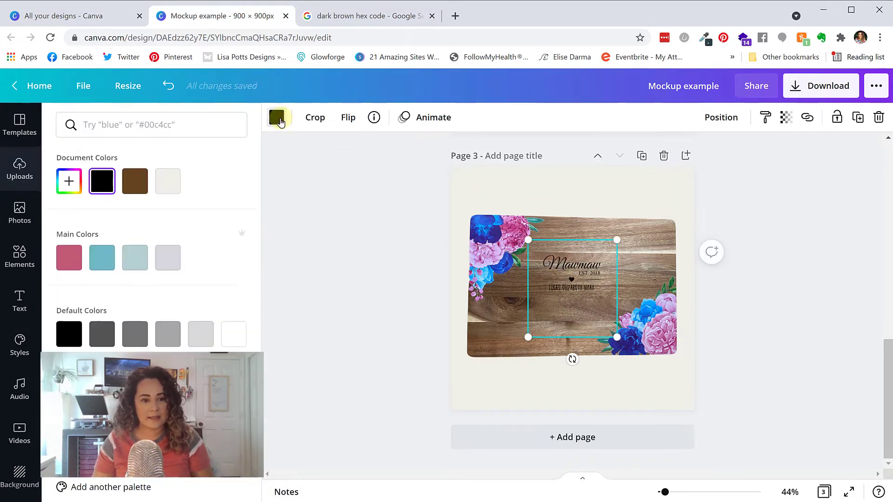
pyautogui.click(135, 181)
pyautogui.moveTo(616, 338); pyautogui.dragTo(712, 441)
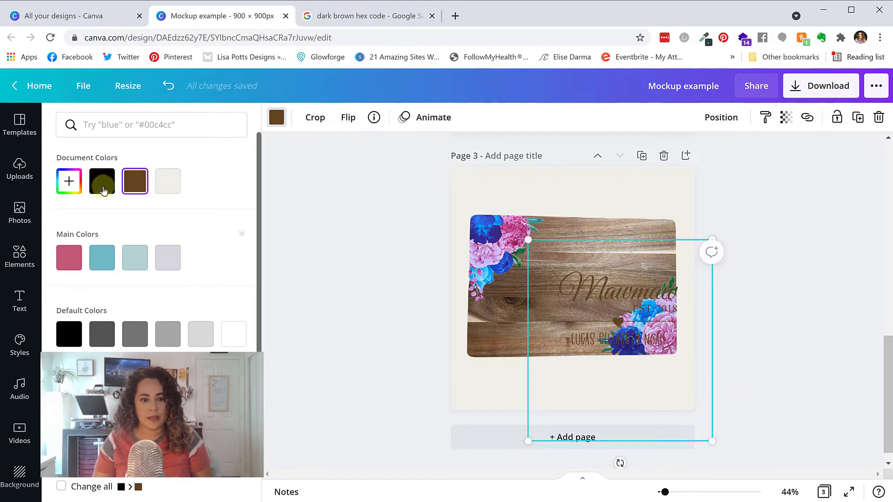
pyautogui.click(102, 181)
pyautogui.moveTo(528, 239); pyautogui.dragTo(509, 219)
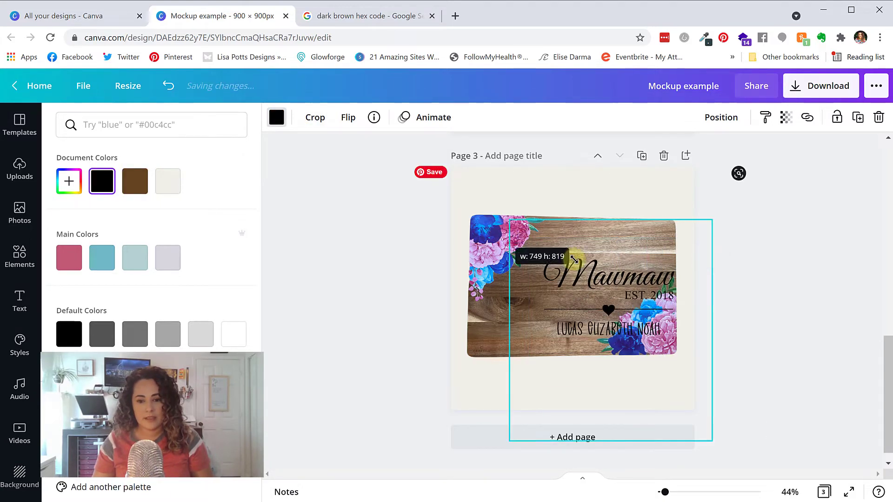
pyautogui.moveTo(588, 270); pyautogui.dragTo(541, 261)
pyautogui.moveTo(674, 200); pyautogui.dragTo(635, 249)
pyautogui.moveTo(593, 302); pyautogui.dragTo(609, 282)
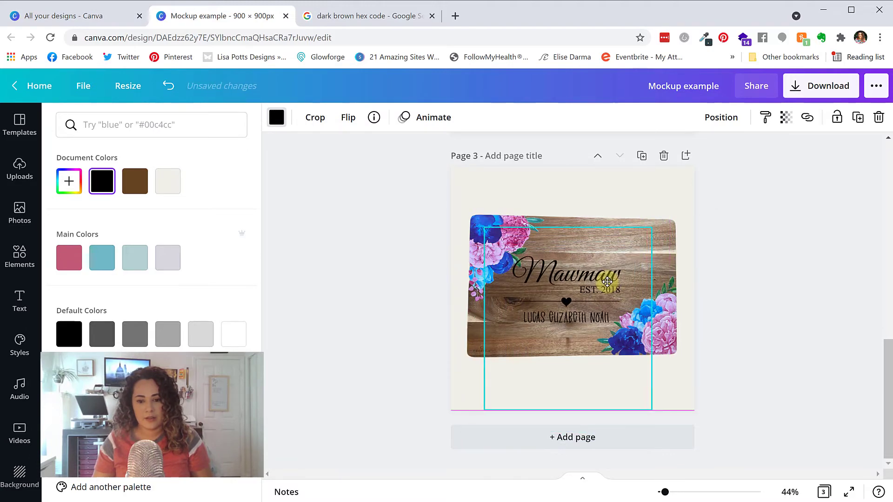
pyautogui.press('Delete')
# Add the uploaded handwritten banana nut bread recipe to the page 3 board, enlarging and positioning it between the flower clusters
pyautogui.scroll(-5, 194, 275)
pyautogui.scroll(-4, 194, 274)
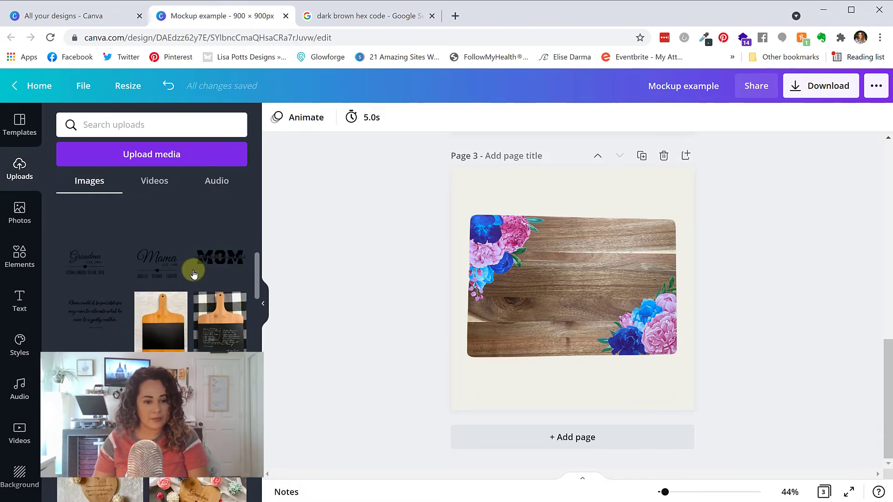
pyautogui.click(200, 386)
pyautogui.moveTo(617, 338); pyautogui.dragTo(692, 378)
pyautogui.moveTo(611, 313); pyautogui.dragTo(589, 300)
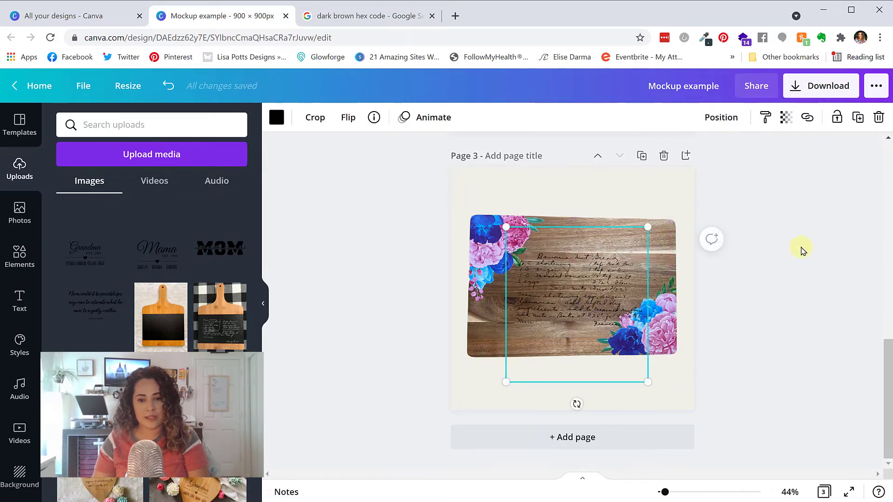
pyautogui.click(802, 249)
# Review the finished mockups from page 3 back up to page 1
pyautogui.scroll(6, 789, 302)
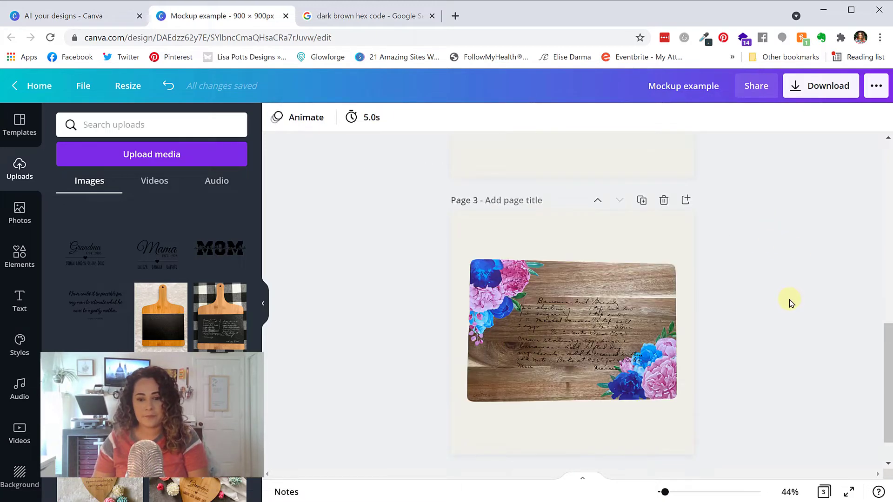
pyautogui.scroll(-2, 598, 256)
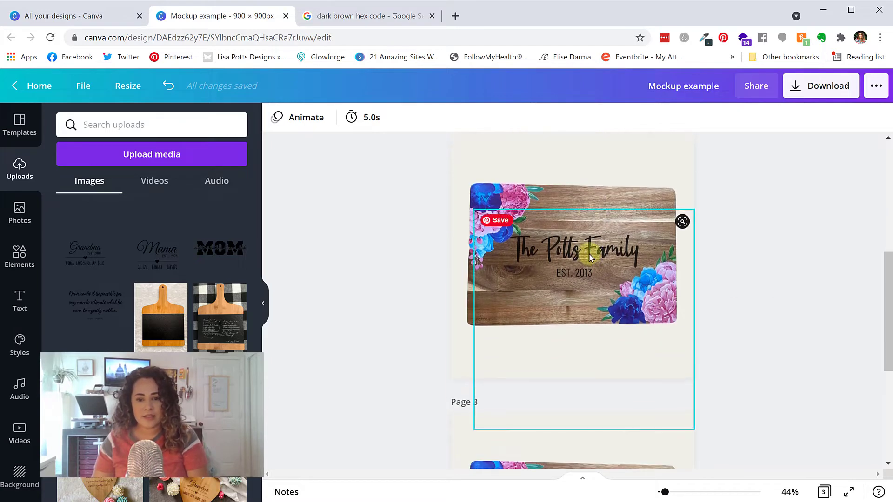
pyautogui.scroll(5, 590, 255)
pyautogui.scroll(1, 574, 240)
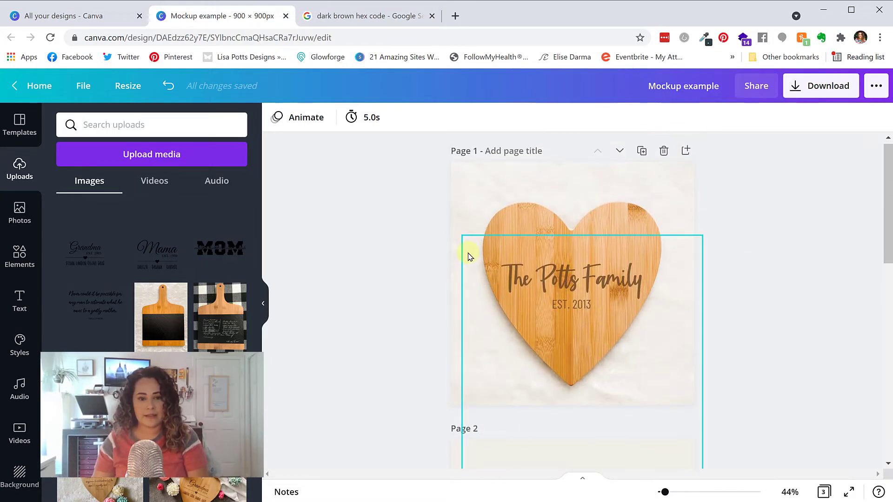
# Open the Wooden Spoon Mockups design from the list of all designs and review its heart board pages through page 10
pyautogui.click(53, 15)
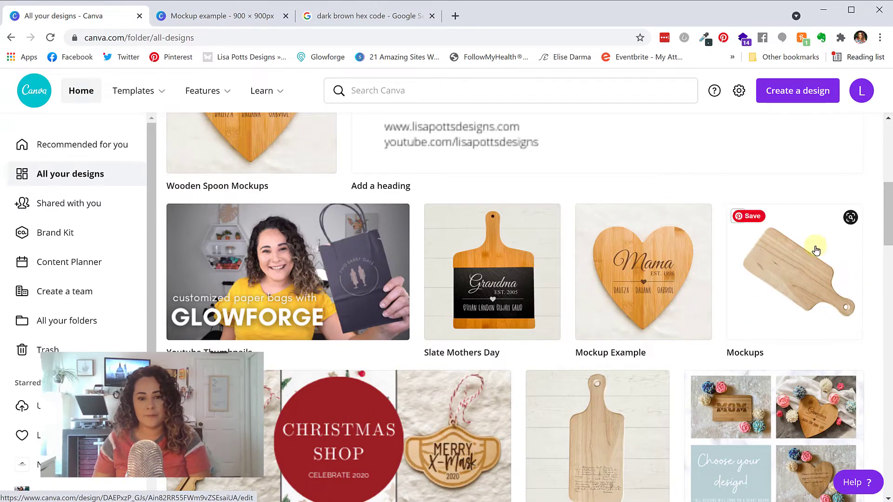
pyautogui.scroll(1, 321, 264)
pyautogui.scroll(6, 320, 264)
pyautogui.scroll(-3, 320, 264)
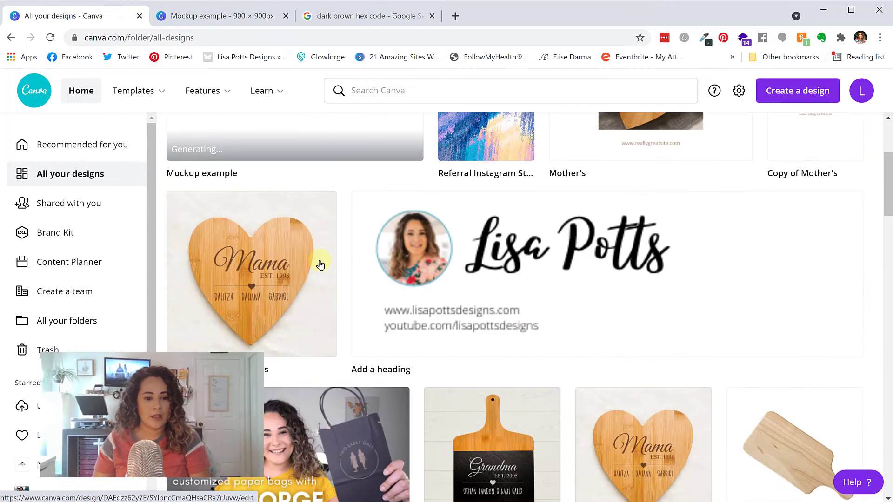
pyautogui.scroll(1, 320, 264)
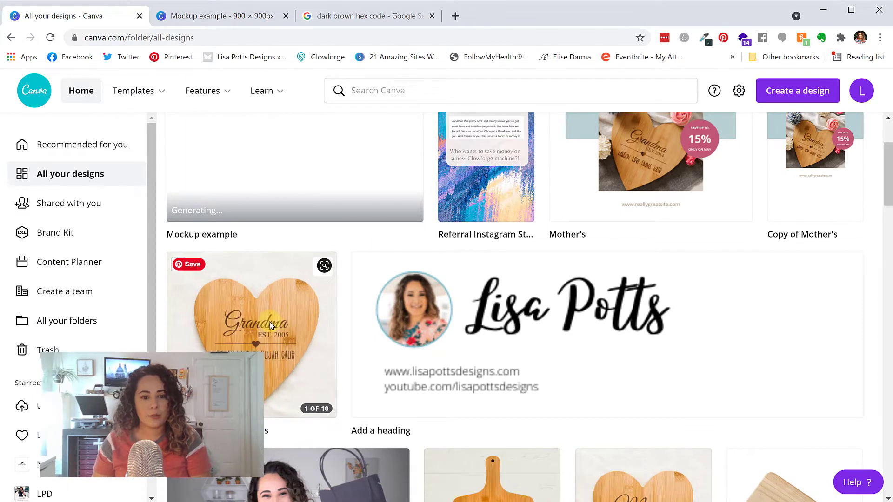
pyautogui.click(271, 329)
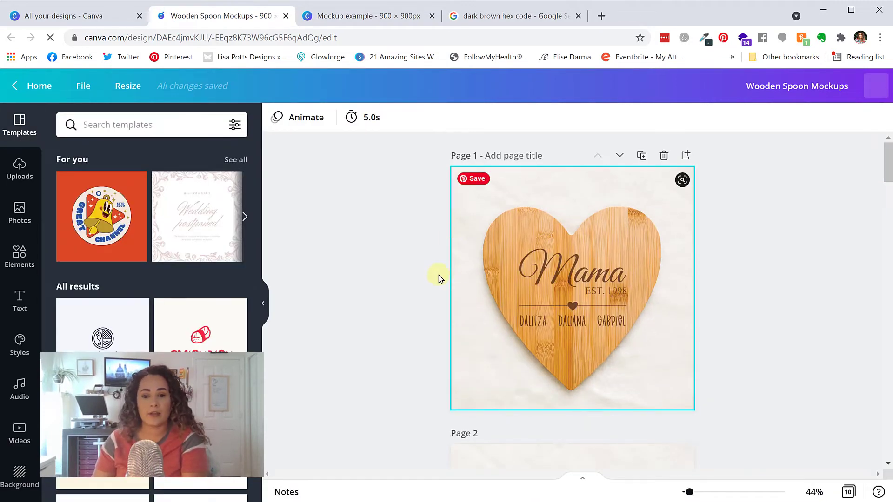
pyautogui.scroll(-10, 623, 225)
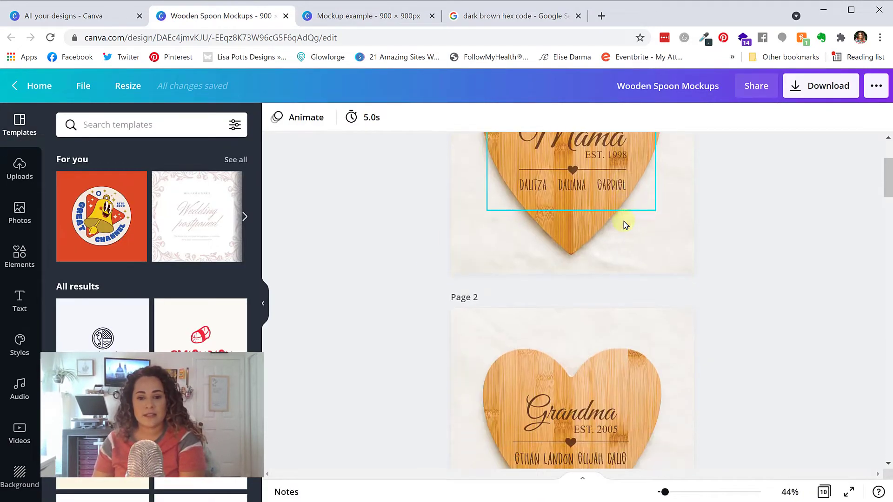
pyautogui.scroll(-7, 565, 224)
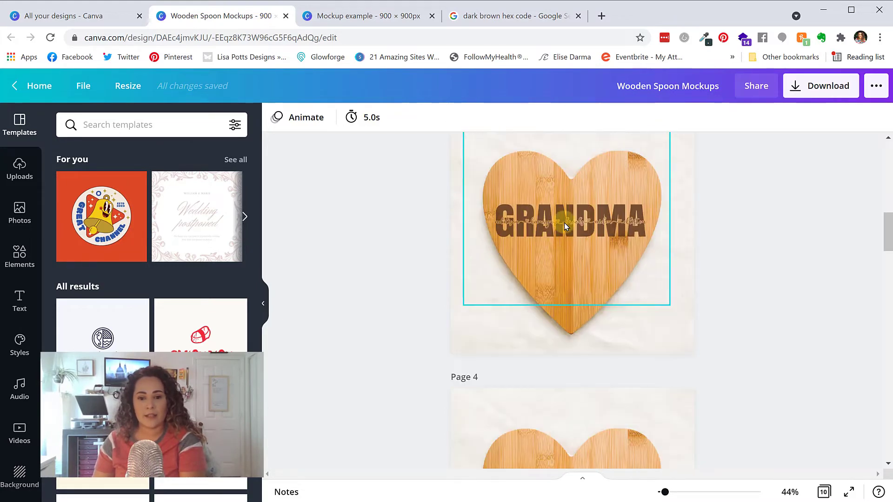
pyautogui.scroll(-20, 565, 223)
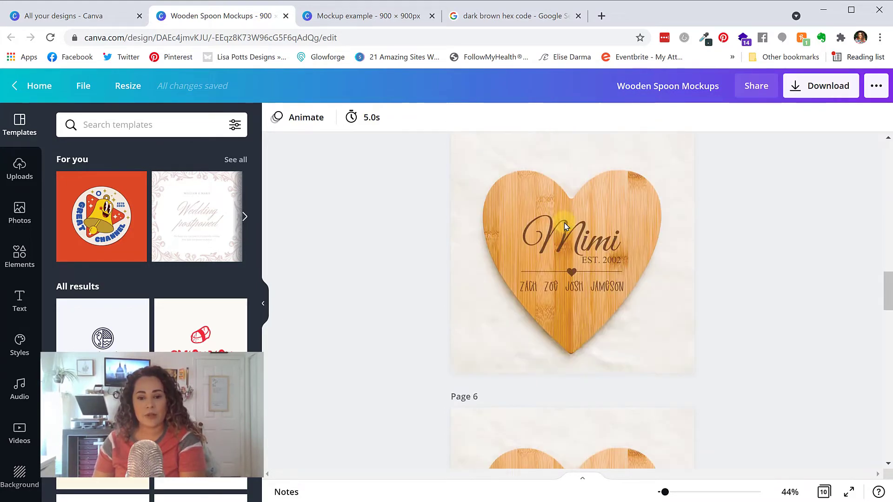
pyautogui.scroll(-10, 565, 226)
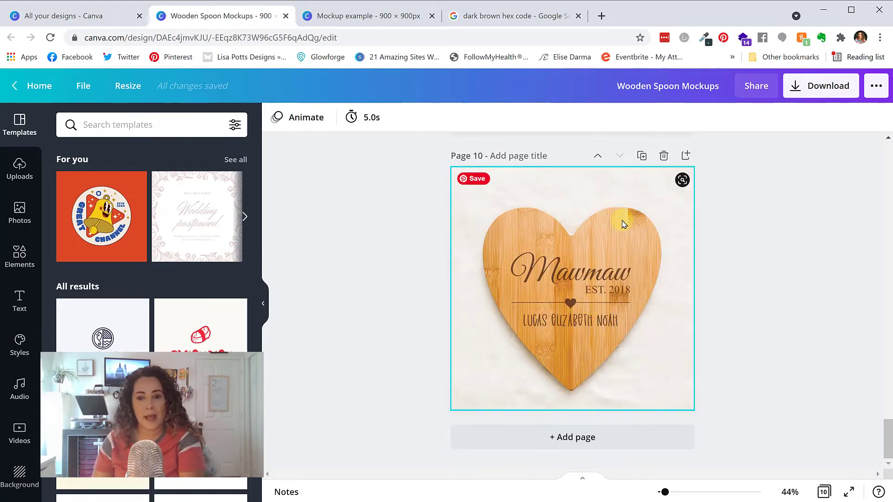
# Open the PNG download options for the Wooden Spoon Mockups and go through the choice of pages to download
pyautogui.click(809, 96)
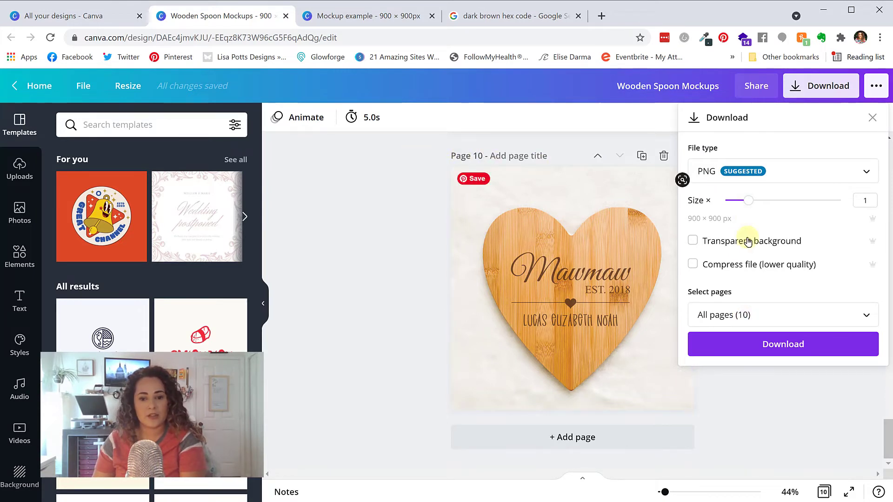
pyautogui.click(744, 315)
pyautogui.moveTo(868, 161); pyautogui.dragTo(873, 253)
pyautogui.click(796, 233)
pyautogui.click(776, 293)
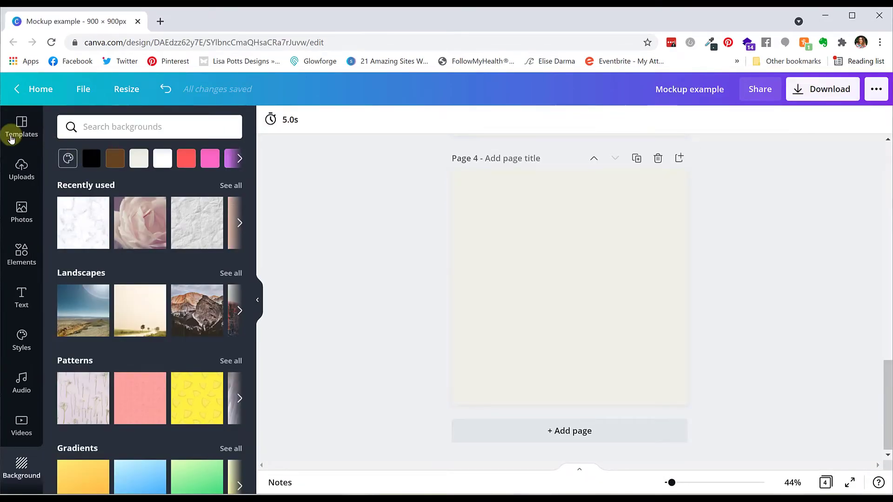
# Review the earlier board mockups in the Mockup example design and return to the empty page 4
pyautogui.scroll(10, 412, 234)
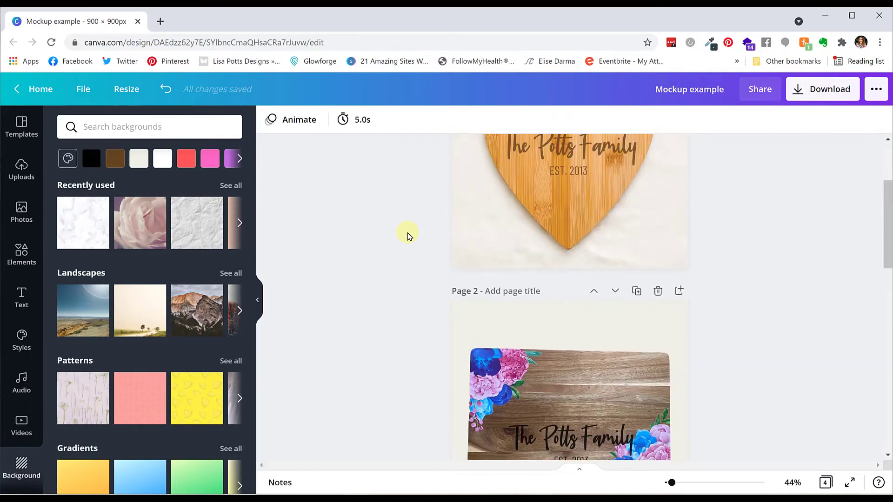
pyautogui.scroll(-8, 408, 235)
pyautogui.scroll(3, 407, 236)
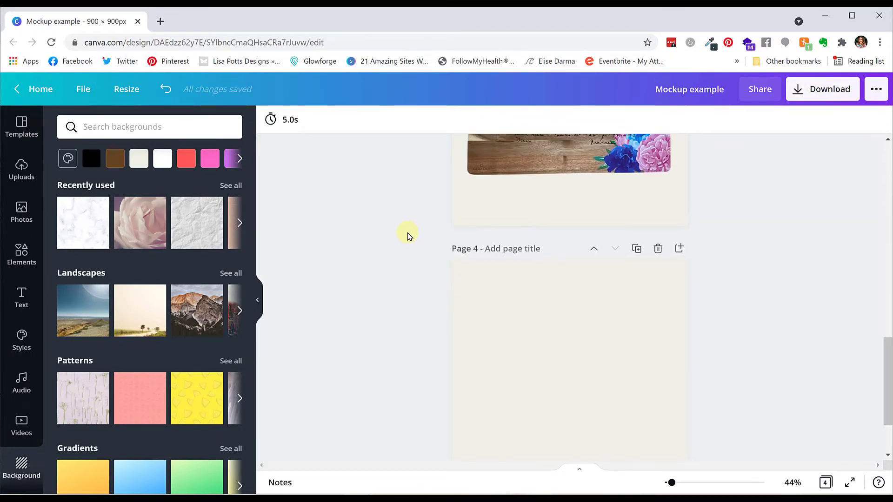
pyautogui.doubleClick(491, 310)
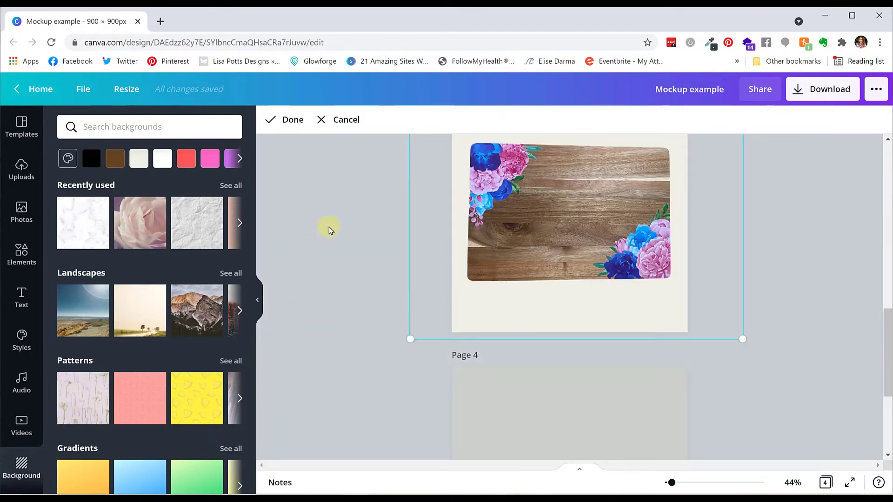
pyautogui.click(379, 226)
pyautogui.press('Delete')
pyautogui.scroll(-4, 380, 227)
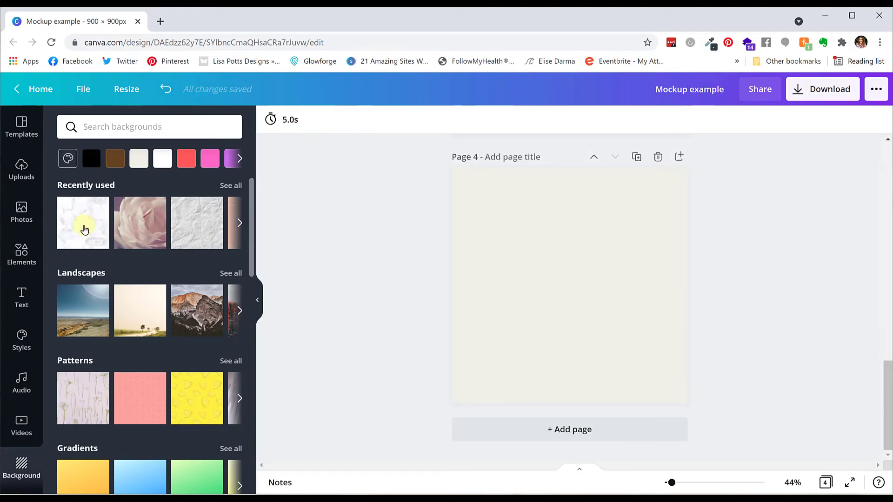
pyautogui.scroll(5, 599, 245)
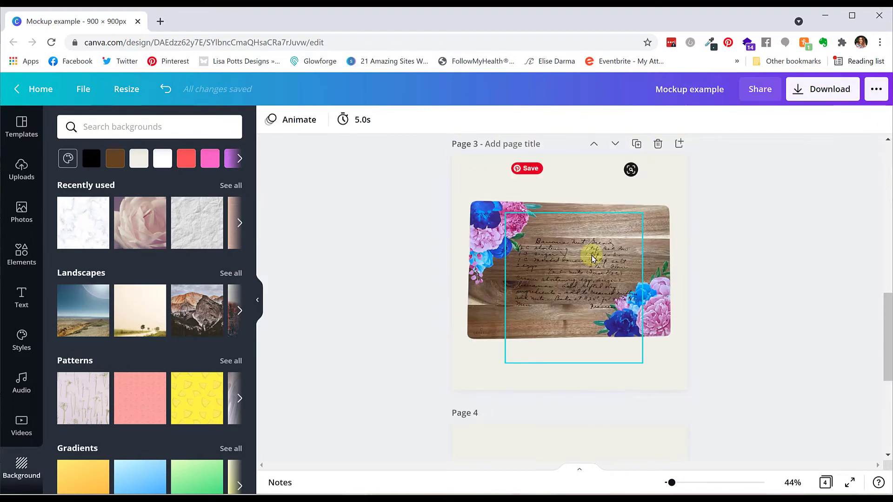
pyautogui.scroll(-5, 593, 413)
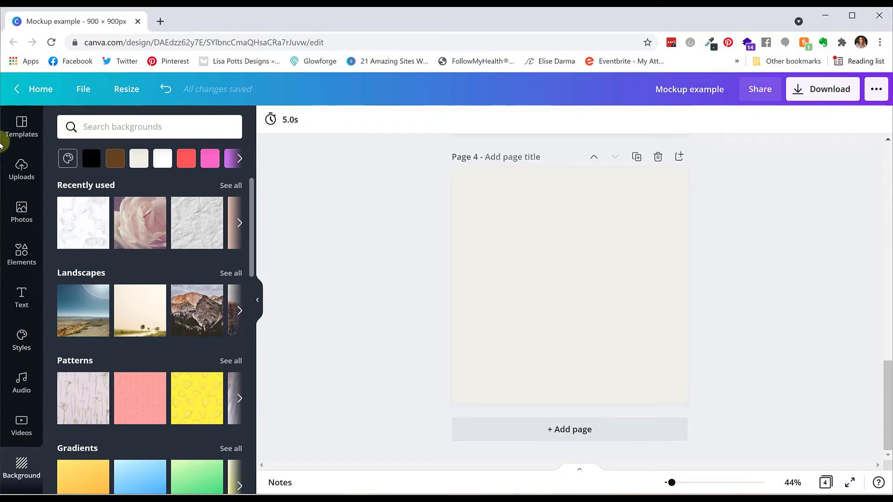
# Apply the recently used white marble background to page 4
pyautogui.click(21, 128)
pyautogui.click(21, 465)
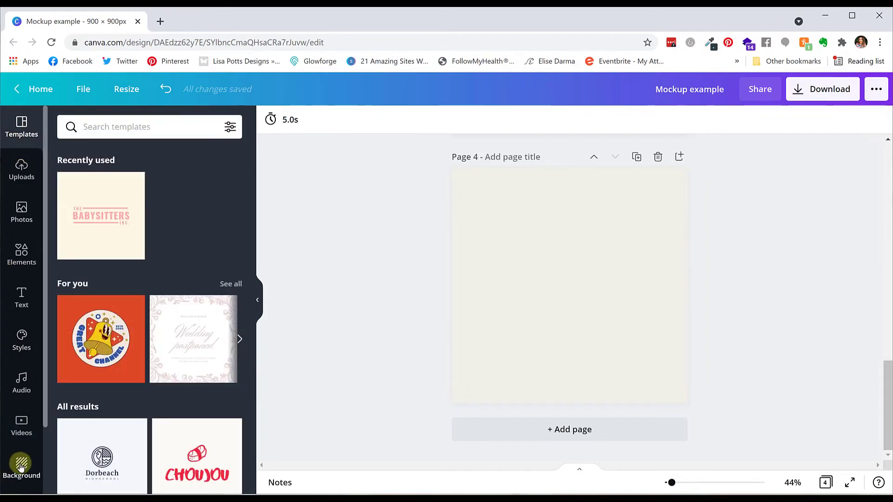
pyautogui.click(15, 355)
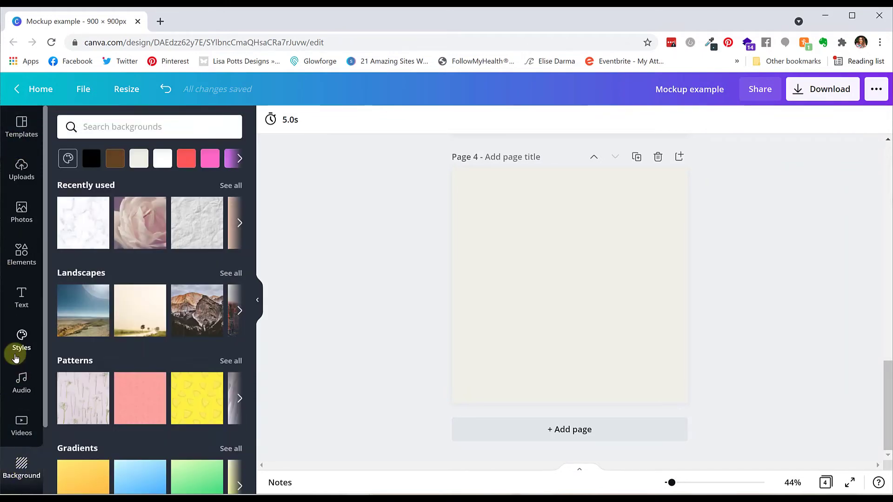
pyautogui.click(99, 215)
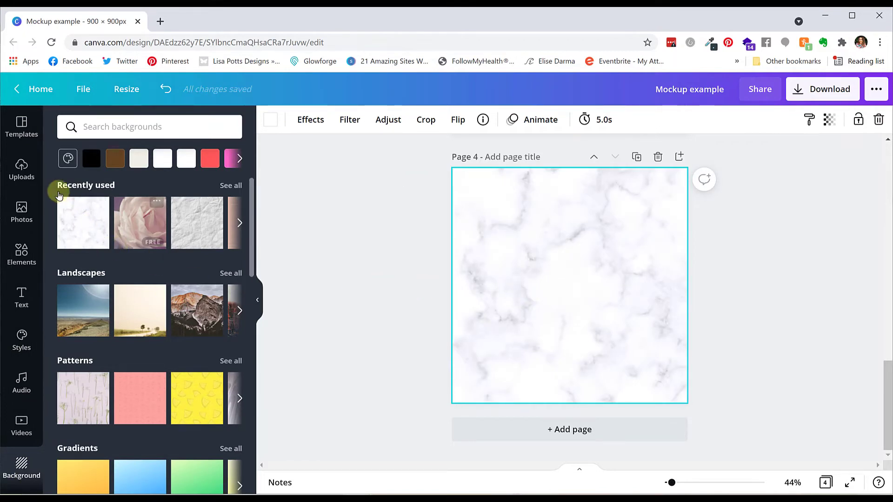
# Add the uploaded floral wooden board photo to page 4 and remove its background with Background Remover
pyautogui.click(22, 175)
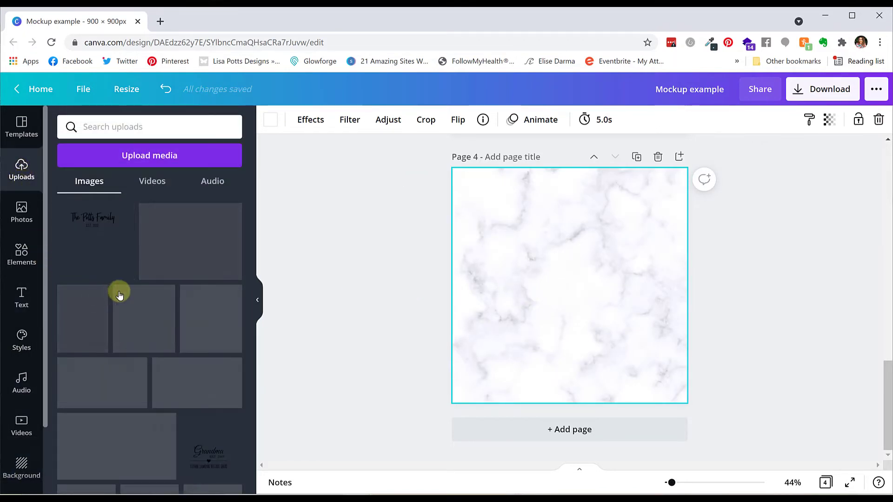
pyautogui.click(710, 297)
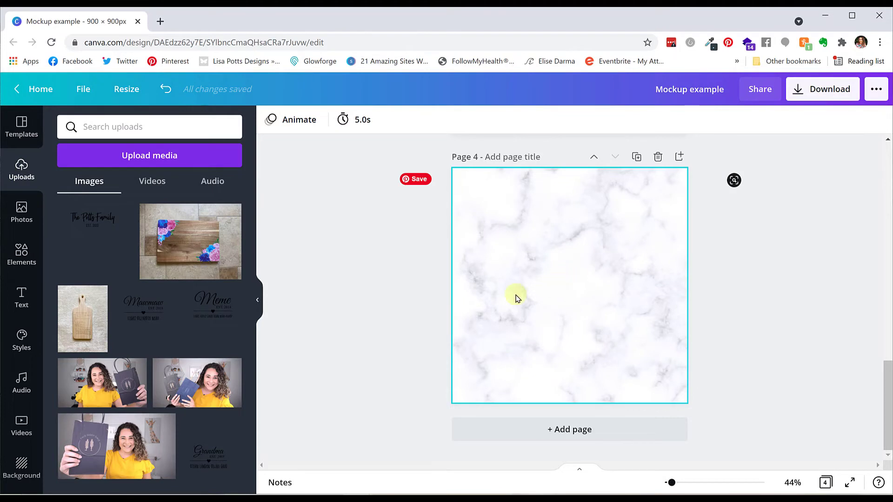
pyautogui.click(177, 260)
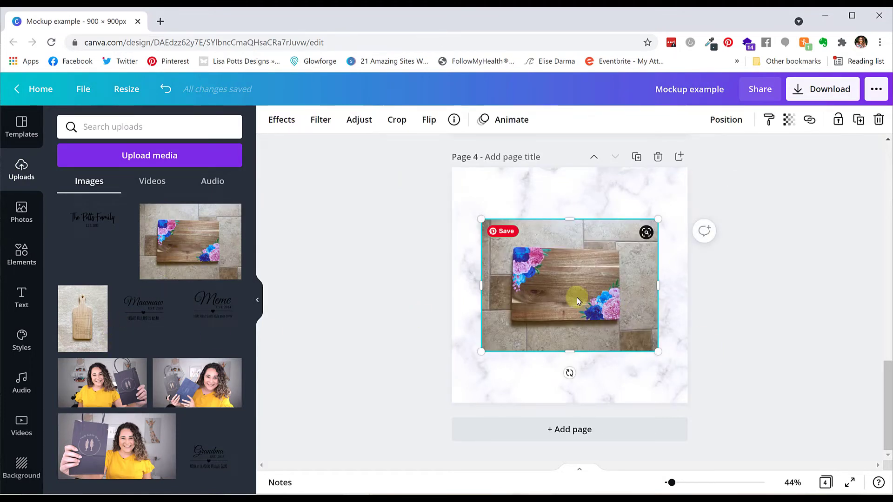
pyautogui.click(283, 123)
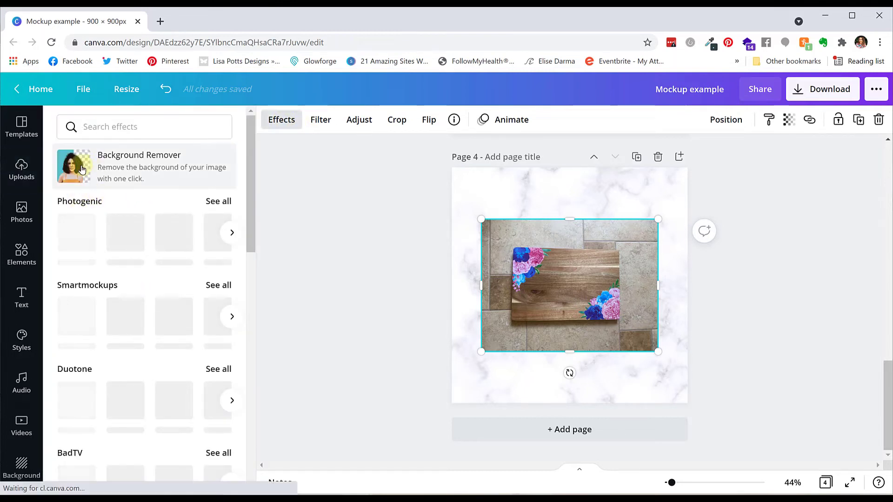
pyautogui.click(94, 171)
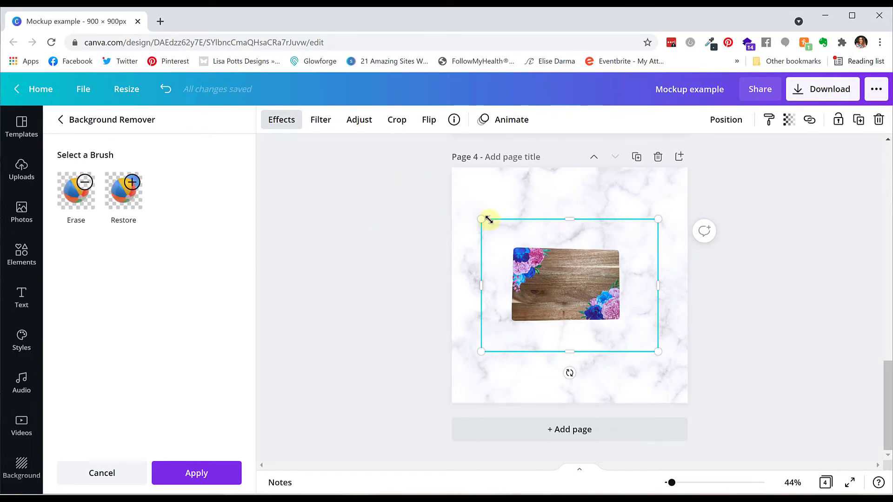
# Enlarge the cut-out floral board and center it on the marble background of page 4
pyautogui.moveTo(480, 215); pyautogui.dragTo(360, 142)
pyautogui.moveTo(560, 249); pyautogui.dragTo(590, 273)
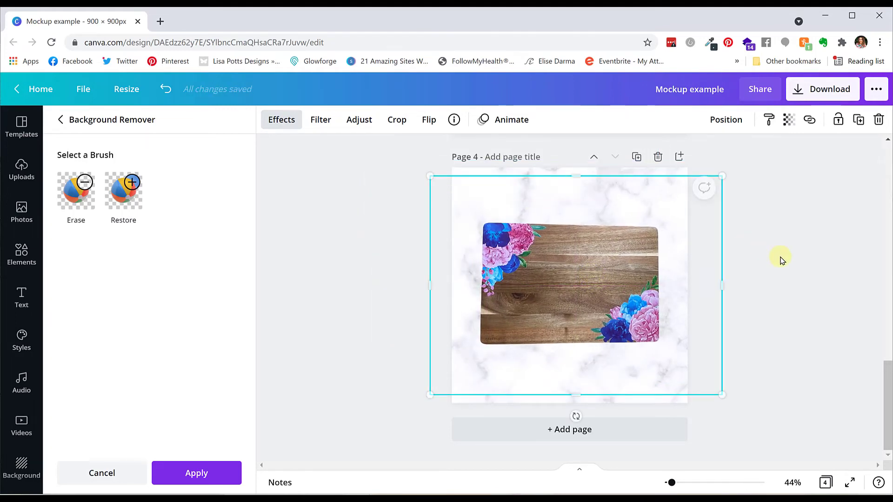
pyautogui.click(782, 227)
pyautogui.click(634, 193)
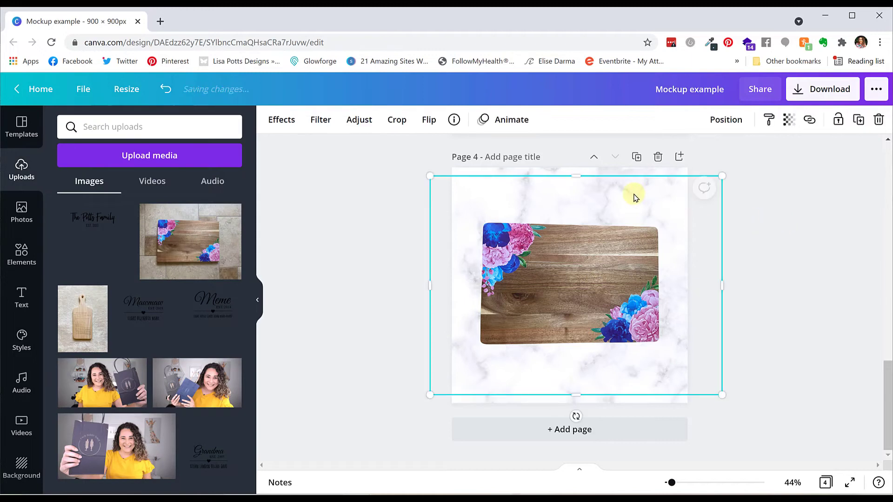
# Set the transparency of page 4's marble background to 63
pyautogui.click(390, 182)
pyautogui.click(456, 178)
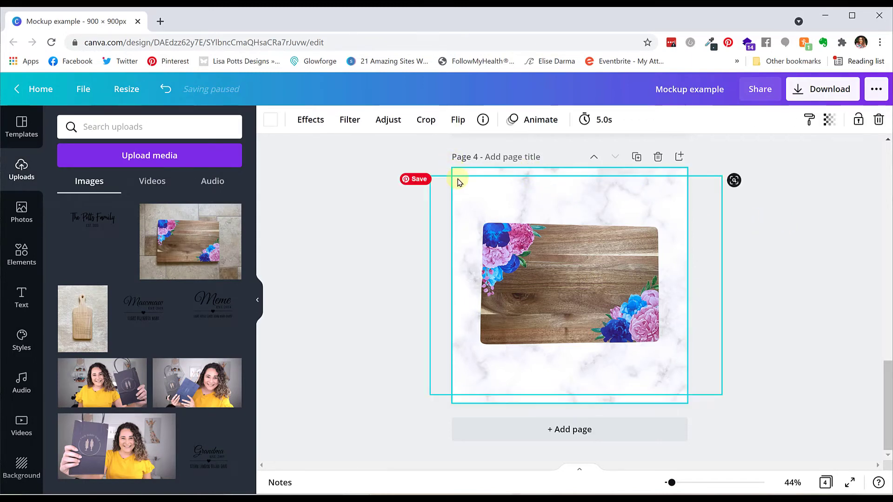
pyautogui.click(386, 155)
pyautogui.click(534, 380)
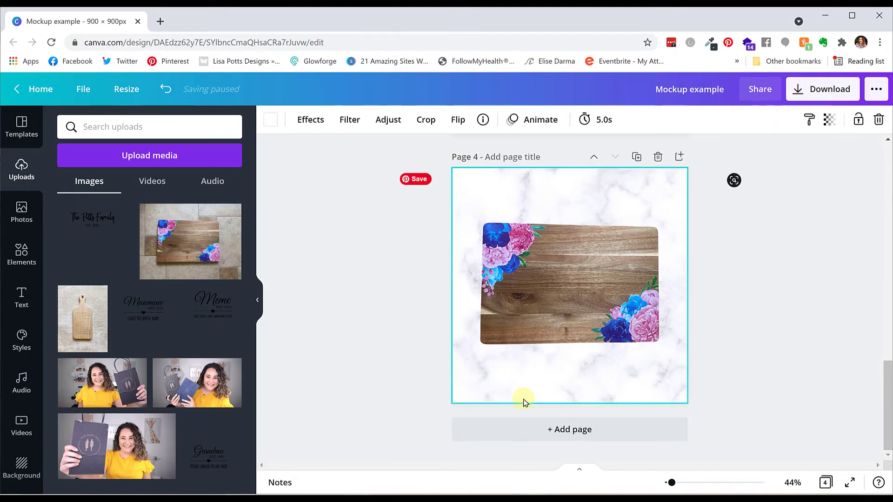
pyautogui.click(827, 123)
pyautogui.moveTo(784, 155); pyautogui.dragTo(763, 162)
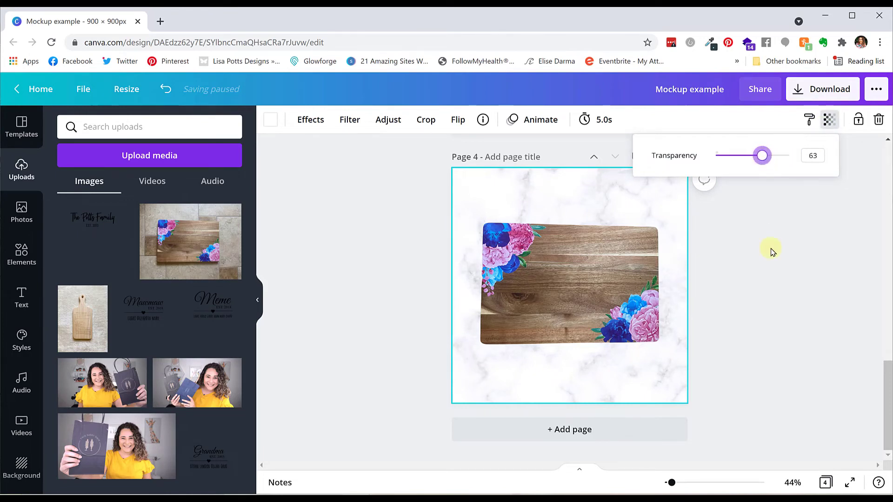
# Set the transparency of the floral board image on page 4 to 82
pyautogui.click(628, 289)
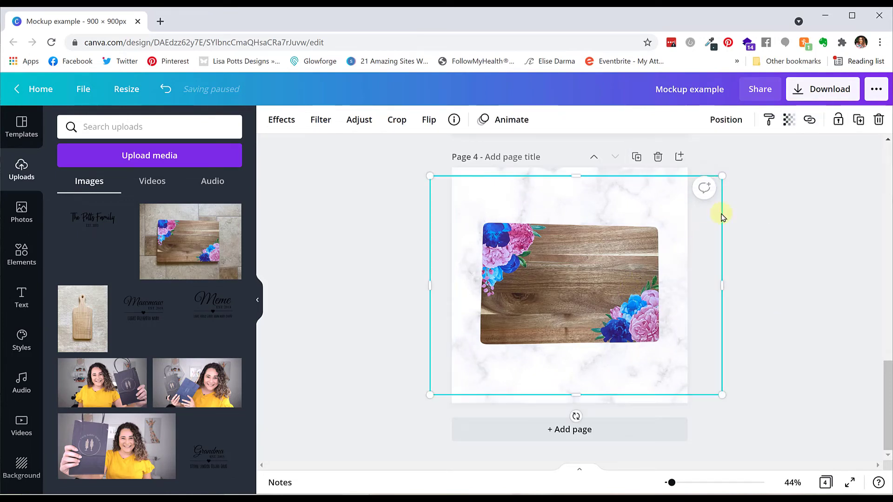
pyautogui.click(789, 120)
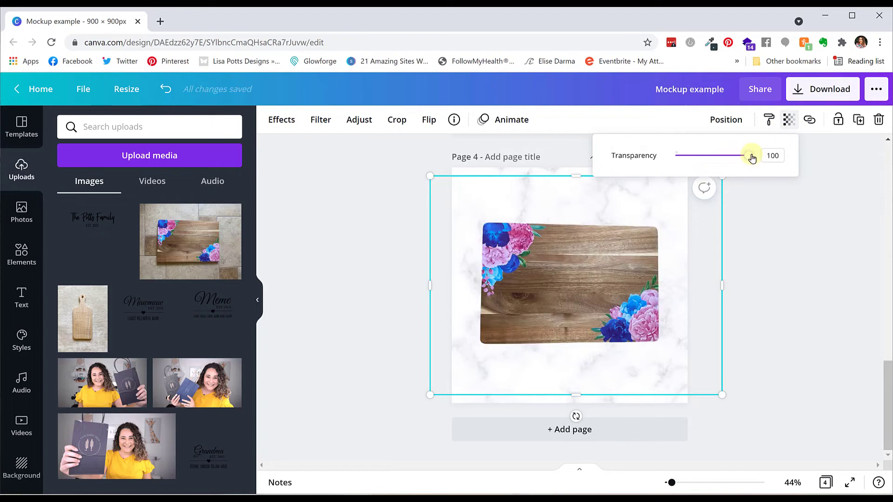
pyautogui.moveTo(752, 158); pyautogui.dragTo(736, 162)
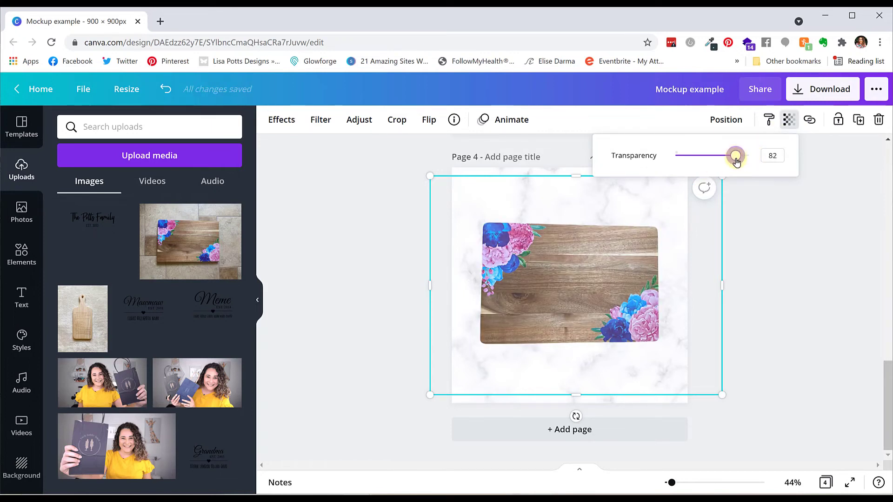
pyautogui.click(774, 285)
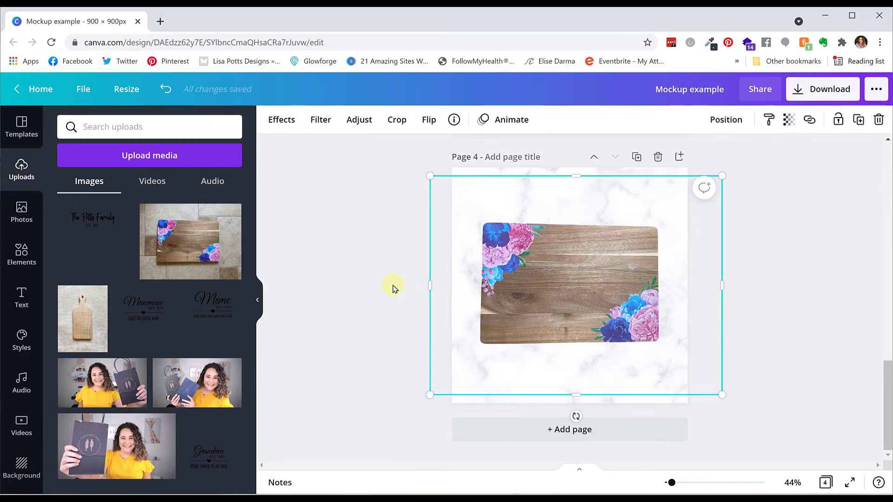
# Add the uploaded "Mawmaw" design to the page 4 board, enlarging and positioning it between the flower clusters
pyautogui.click(140, 302)
pyautogui.moveTo(613, 333); pyautogui.dragTo(671, 379)
pyautogui.moveTo(609, 281); pyautogui.dragTo(587, 279)
pyautogui.click(771, 286)
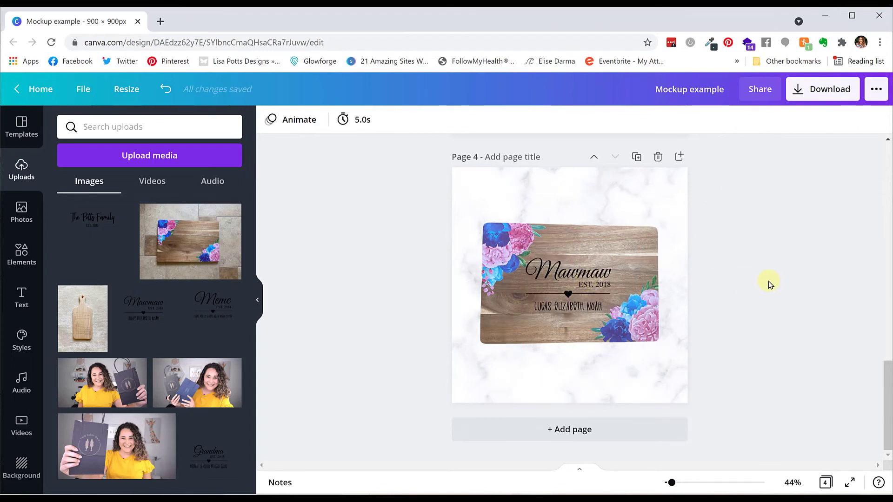
# Add a fifth page and apply the recently used white wood-plank image as its background
pyautogui.click(570, 432)
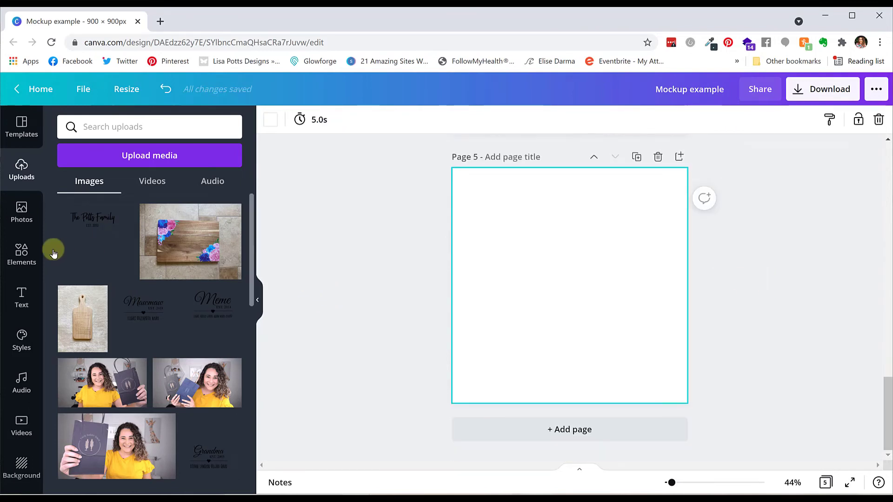
pyautogui.click(16, 479)
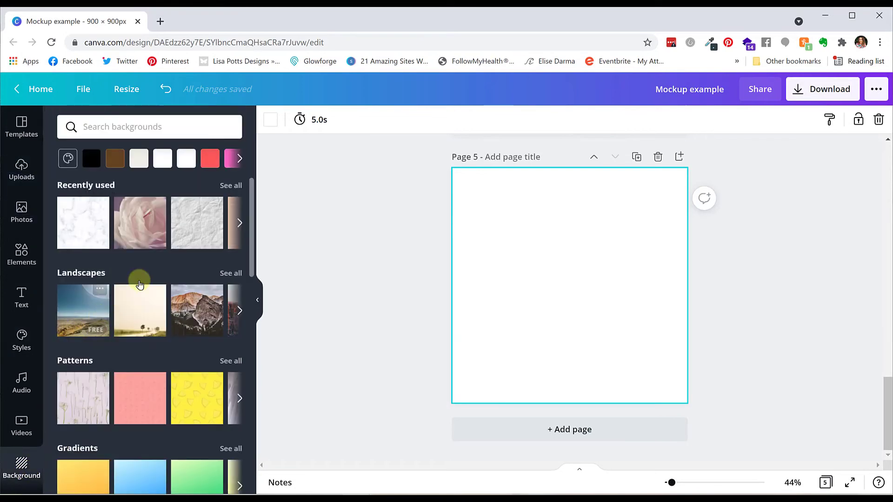
pyautogui.click(220, 186)
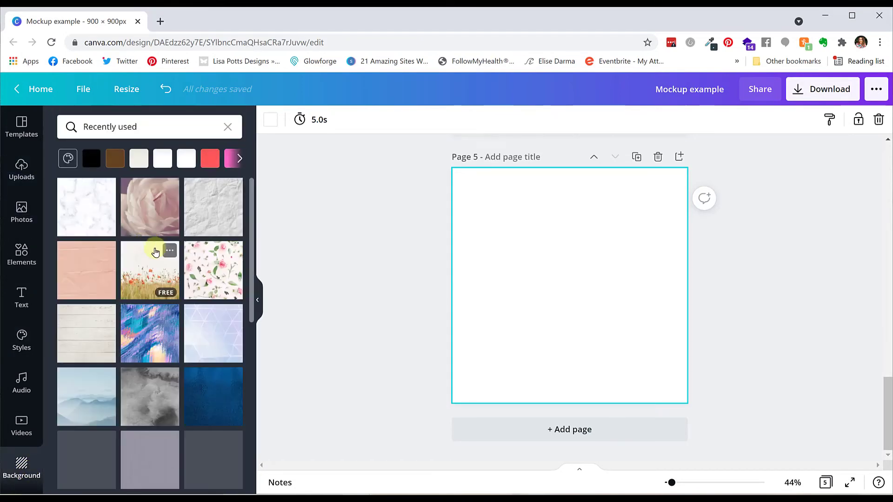
pyautogui.click(76, 338)
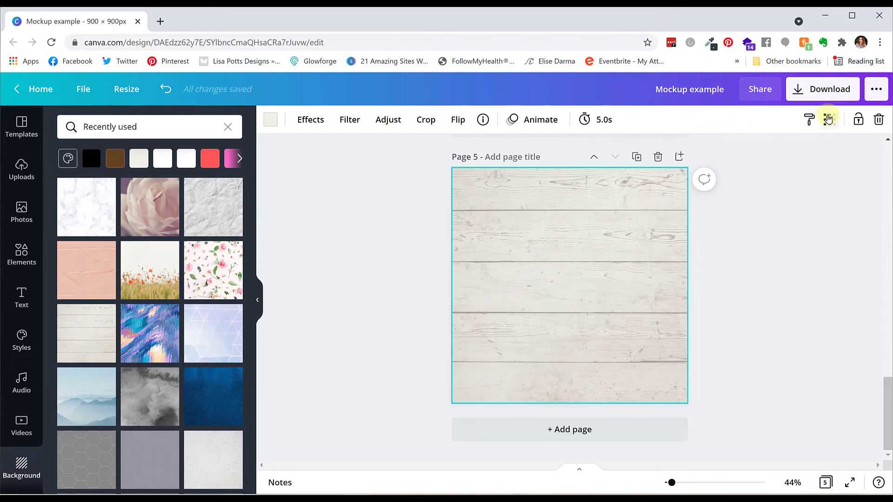
# Set the transparency of page 5's wood-plank background to about 35
pyautogui.click(829, 119)
pyautogui.moveTo(785, 154); pyautogui.dragTo(744, 159)
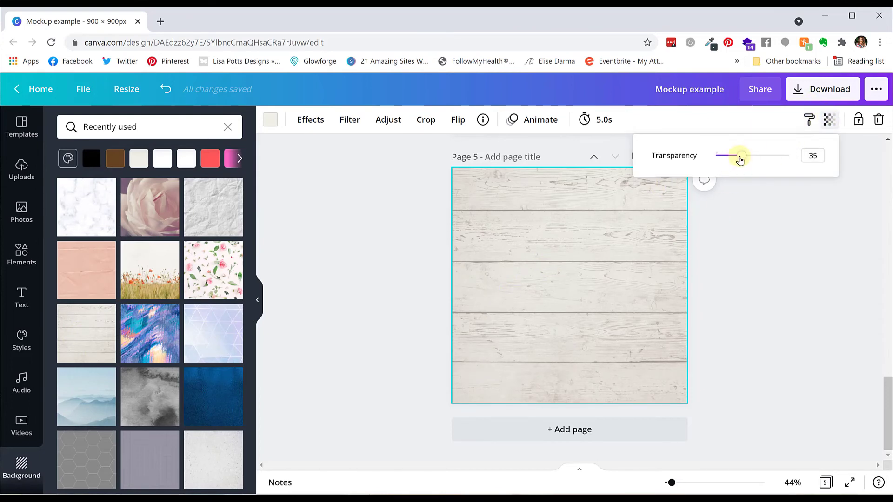
pyautogui.click(722, 279)
pyautogui.click(590, 295)
pyautogui.click(766, 305)
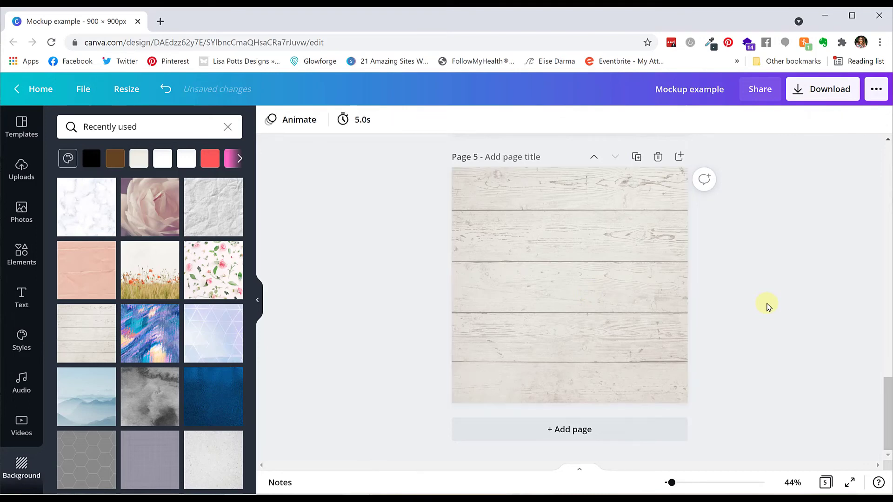
# Copy the floral board image from page 4 onto page 5, enlarge it slightly and center it on the wood-plank background
pyautogui.scroll(4, 767, 306)
pyautogui.click(650, 182)
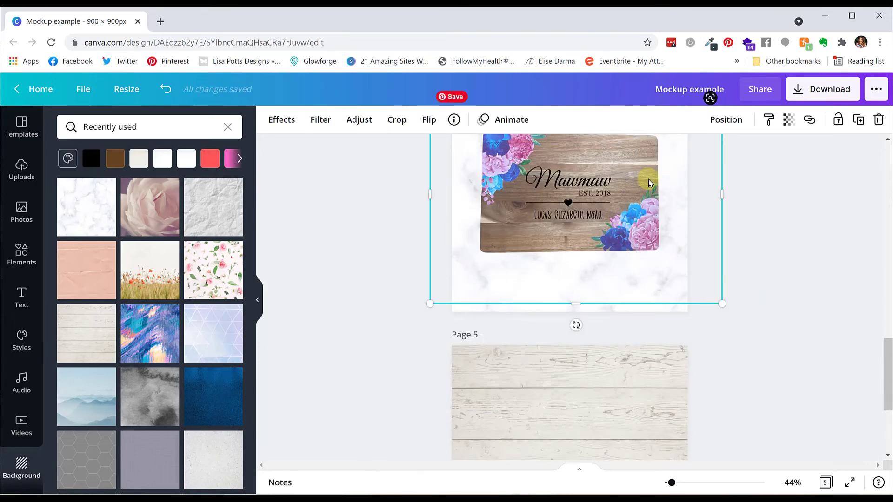
pyautogui.hotkey('ctrl', 'c')
pyautogui.scroll(-4, 774, 303)
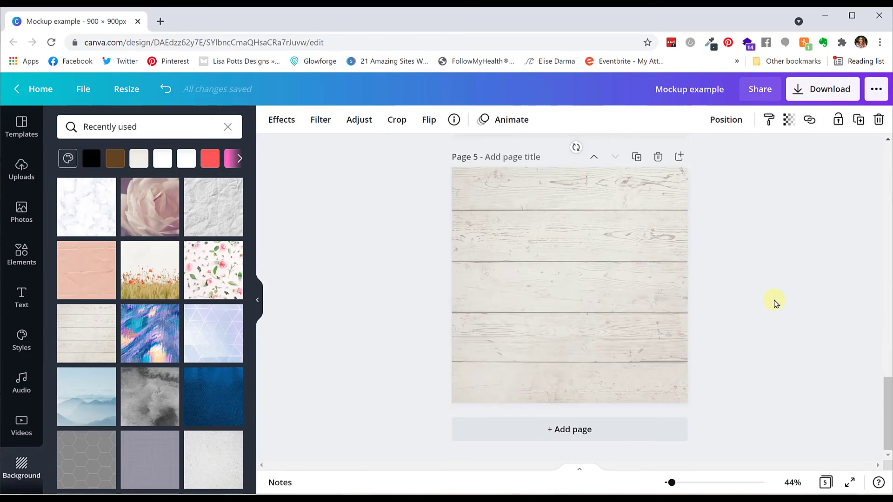
pyautogui.hotkey('ctrl', 'v')
pyautogui.moveTo(729, 403); pyautogui.dragTo(758, 423)
pyautogui.moveTo(625, 302)
pyautogui.mouseDown()
pyautogui.moveTo(616, 298)
pyautogui.moveTo(629, 303)
pyautogui.mouseUp()
pyautogui.click(784, 313)
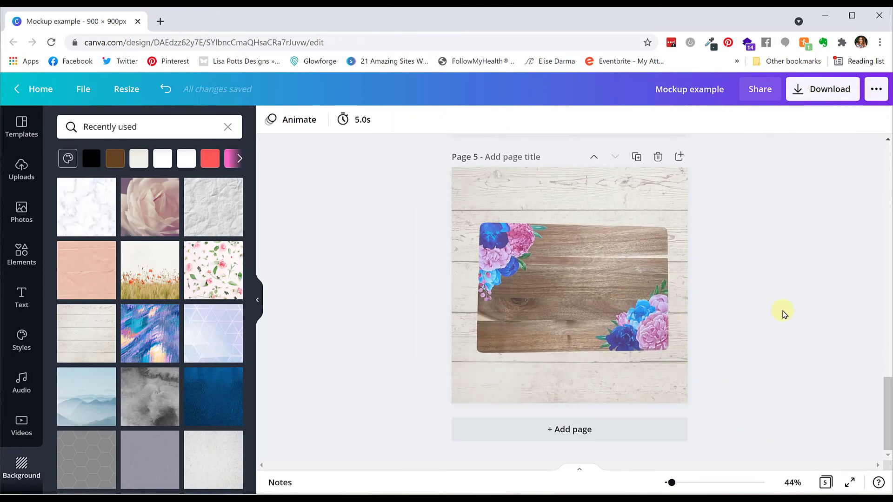